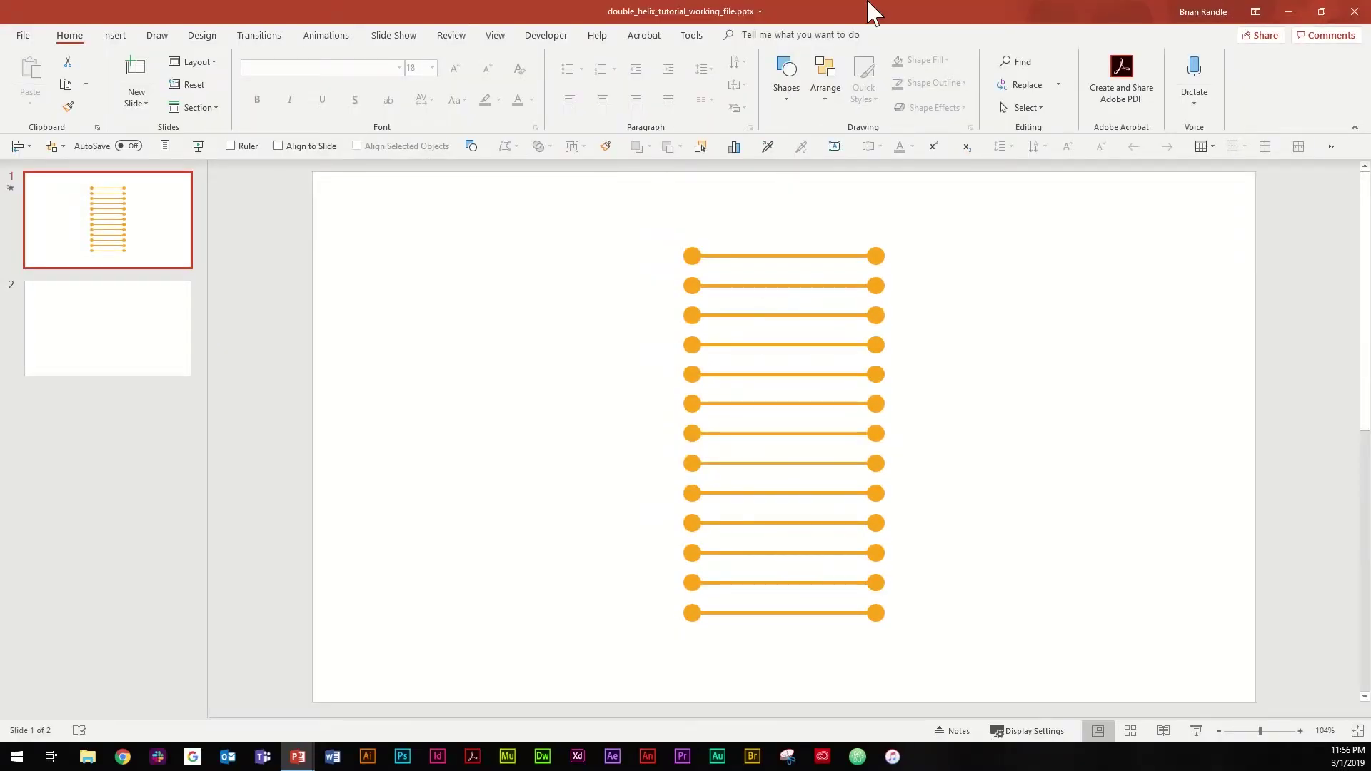
Step: Delete slide 1, which holds the finished orange rungs, so only the blank slide remains
click(159, 223)
key(Delete)
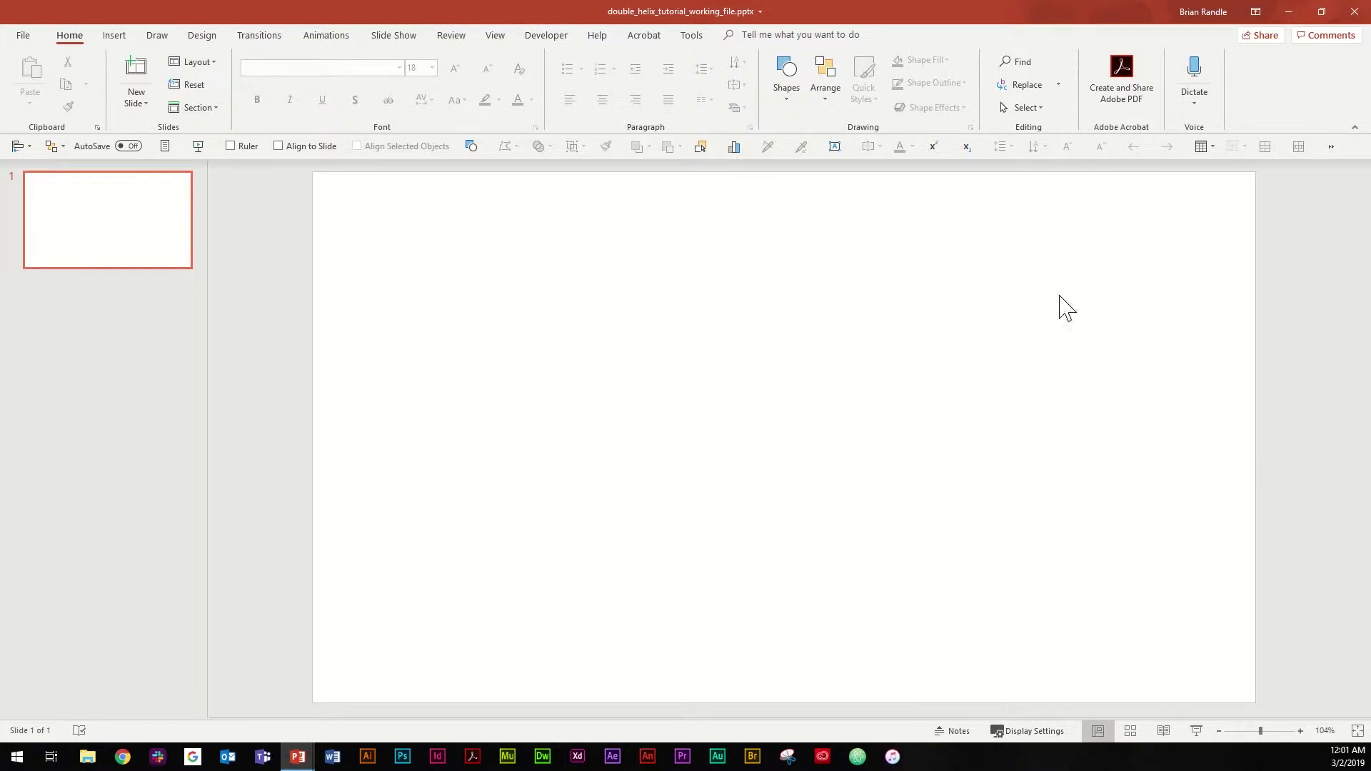
Step: Draw a small orange circle near the top of the slide and duplicate it beside itself
click(788, 72)
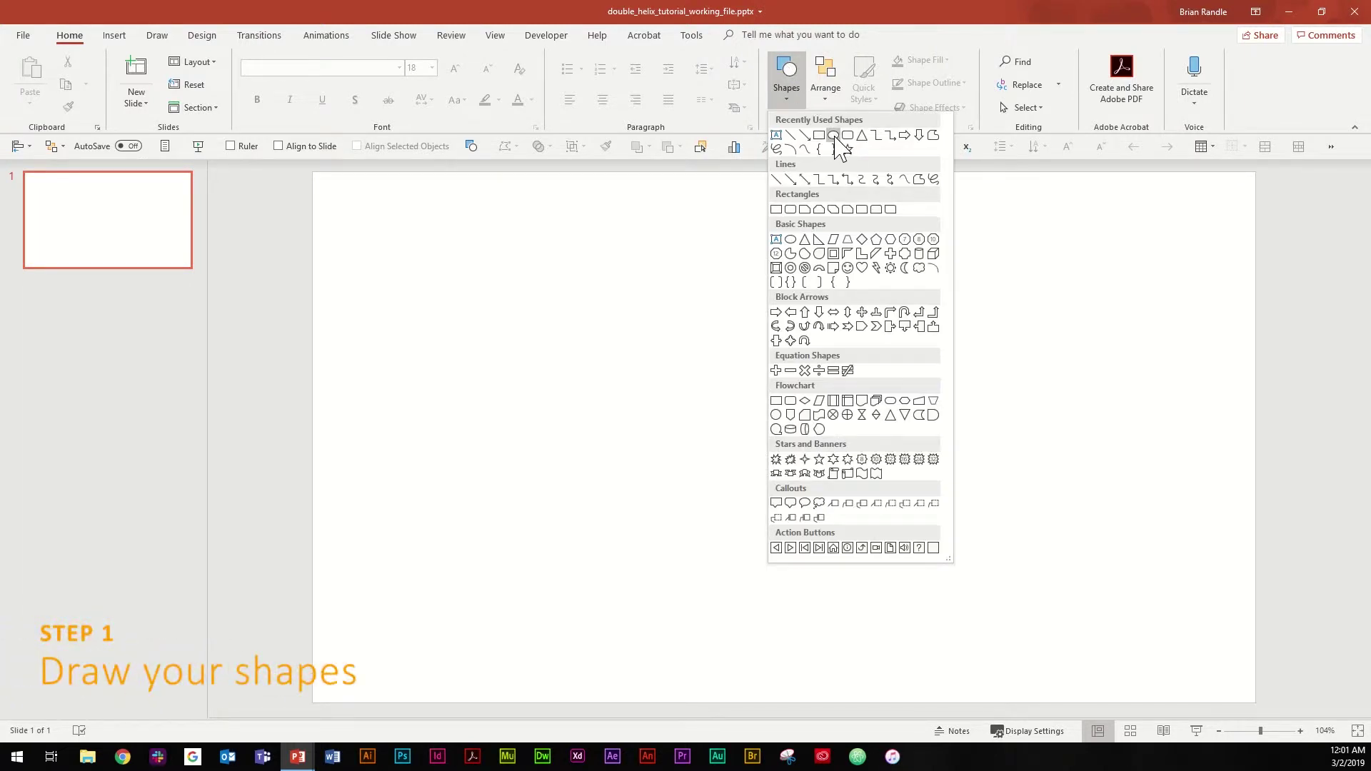
click(833, 135)
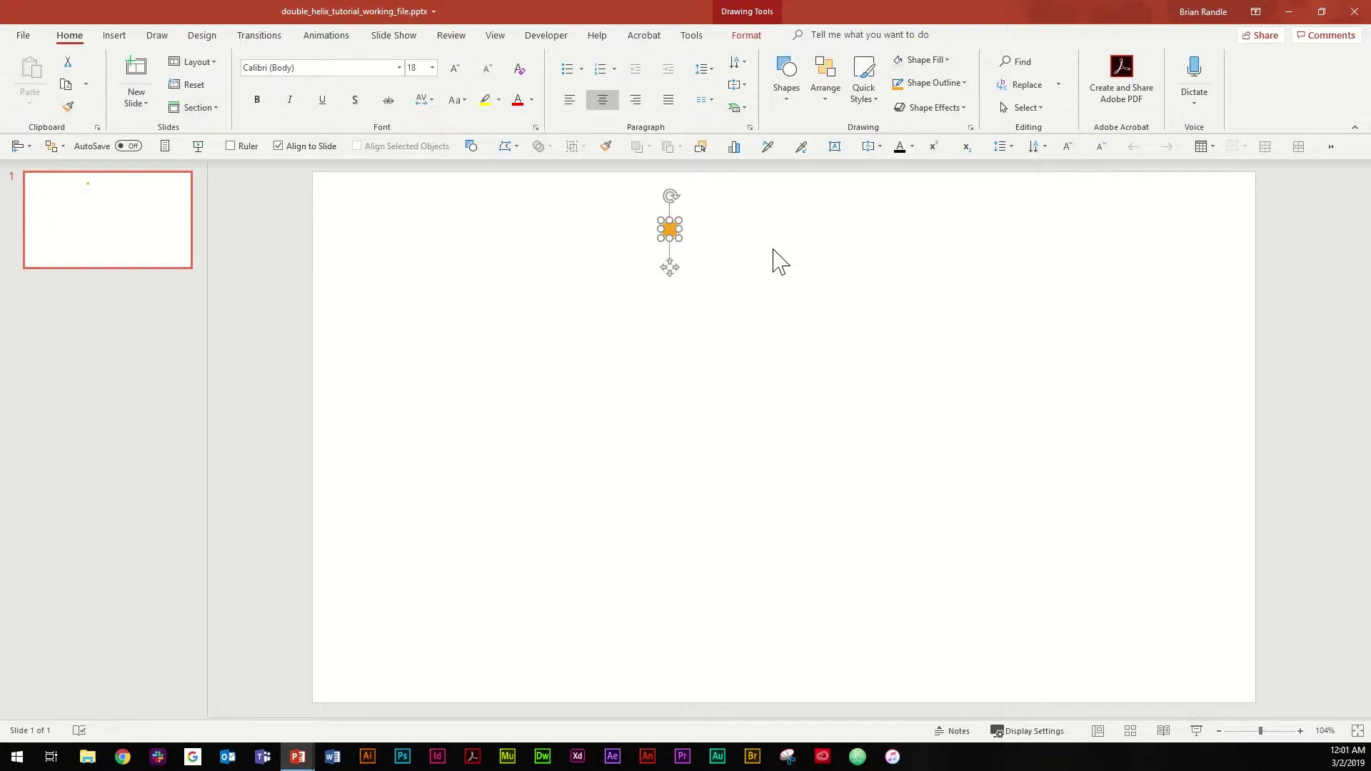
key(ctrl+d)
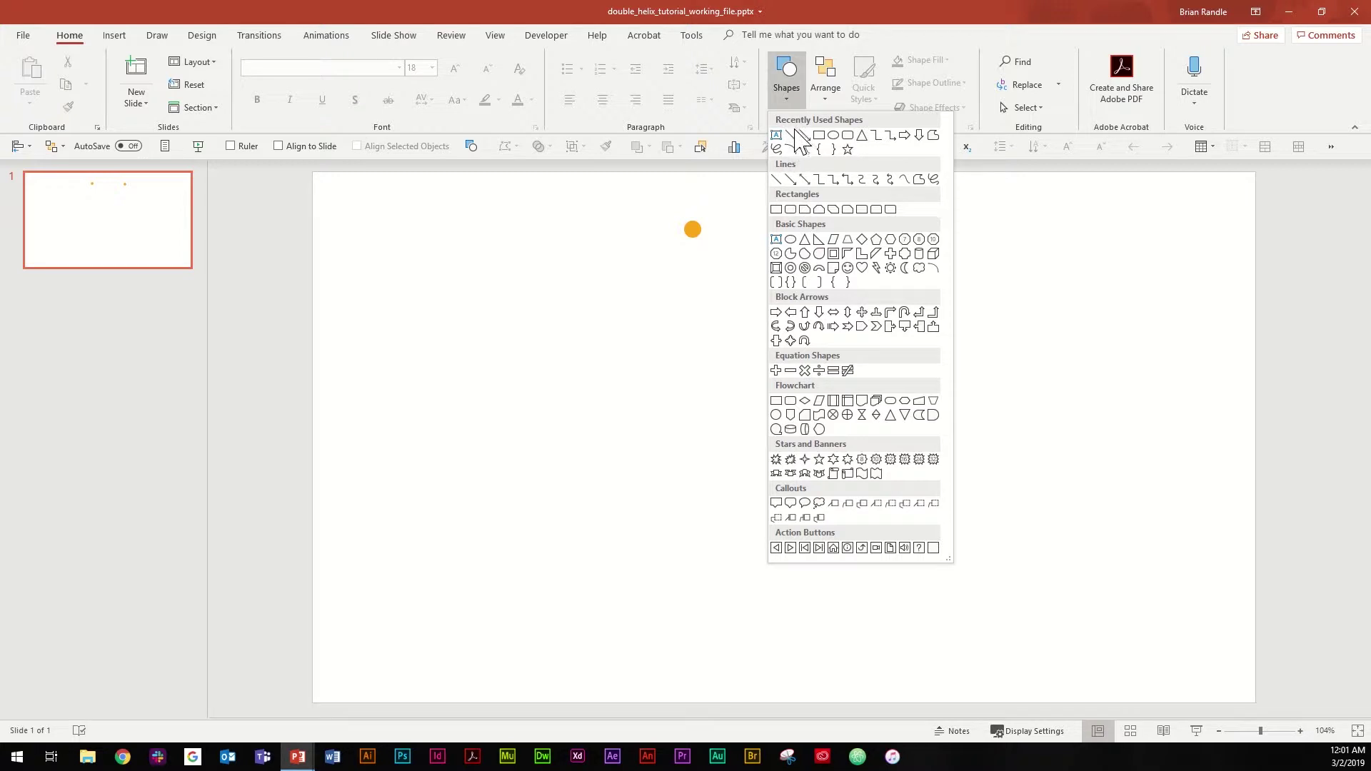
click(791, 136)
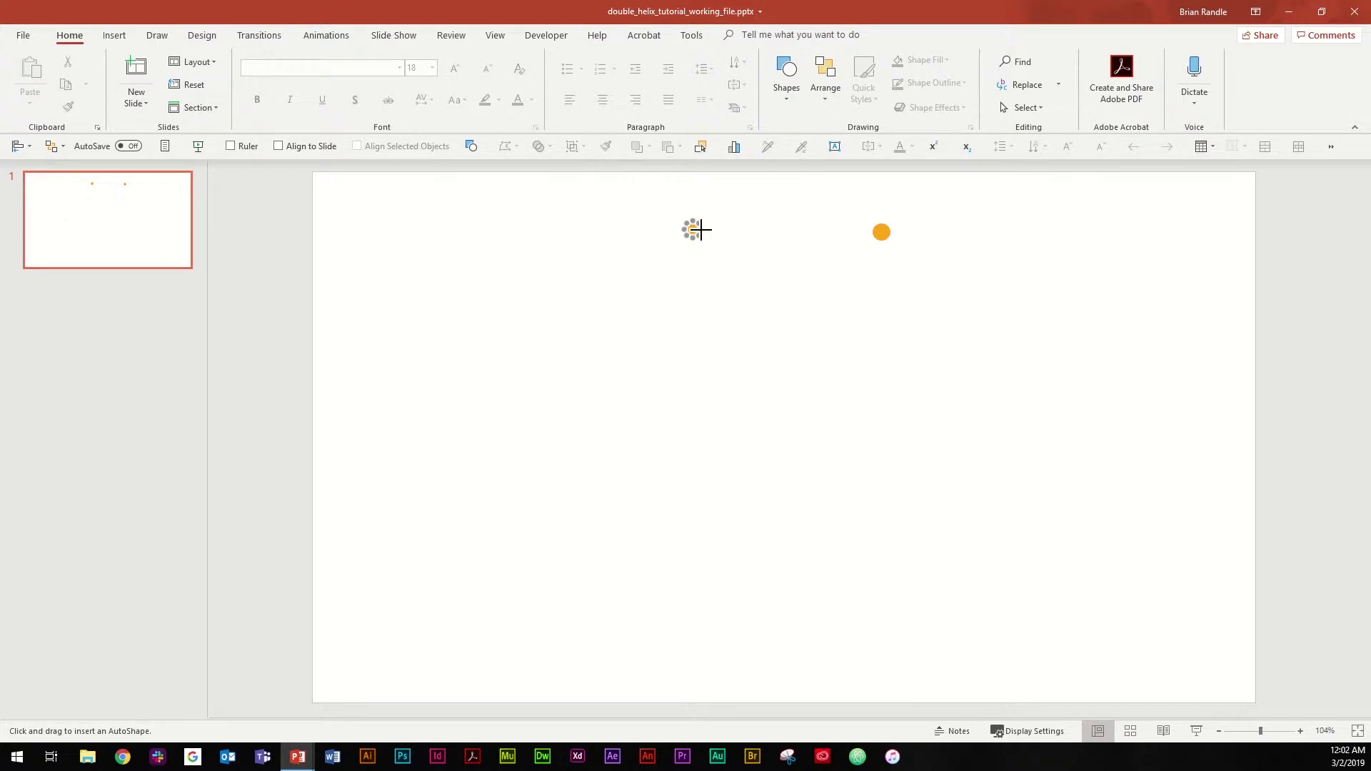
Step: Draw a line connector from the left orange circle to the right one
click(872, 233)
click(698, 230)
mouse_move(700, 230)
mouse_down()
mouse_move(762, 242)
mouse_move(700, 236)
mouse_up()
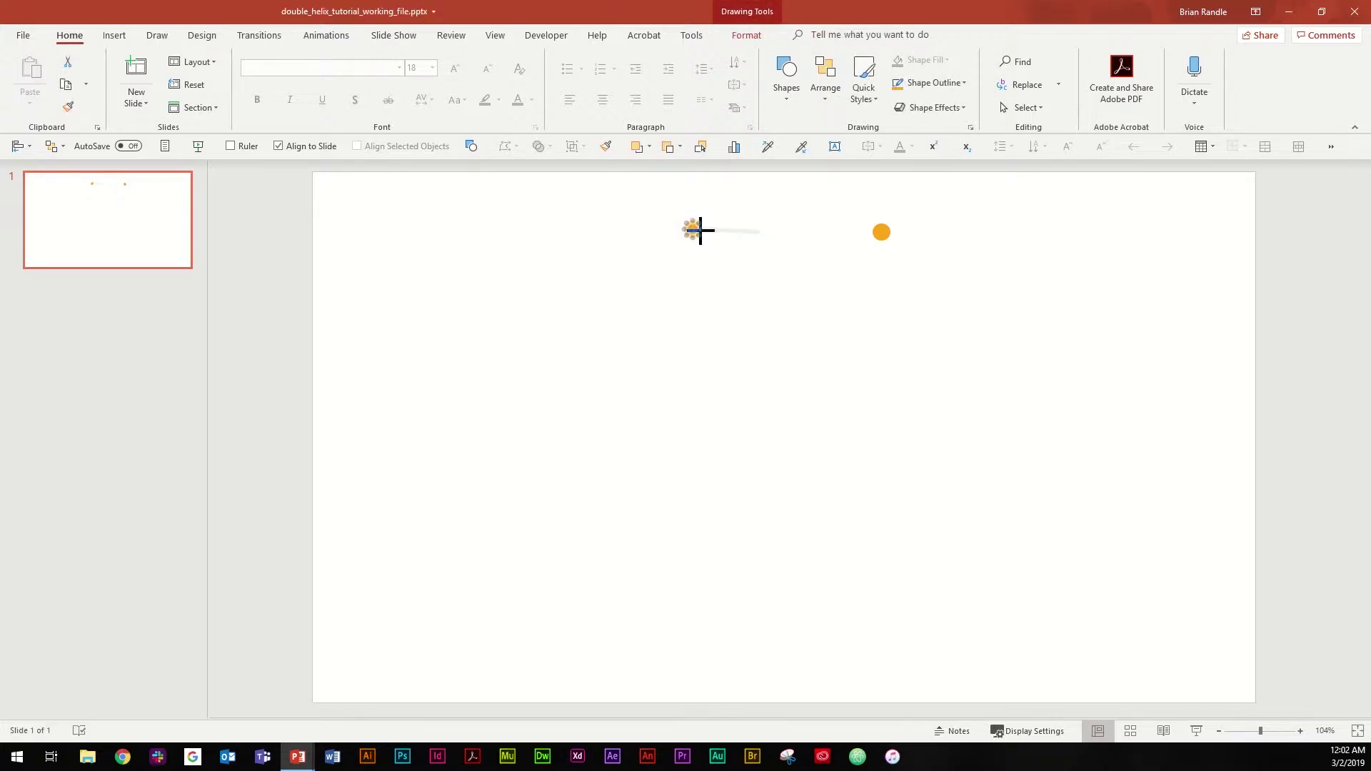
drag(755, 233, 873, 233)
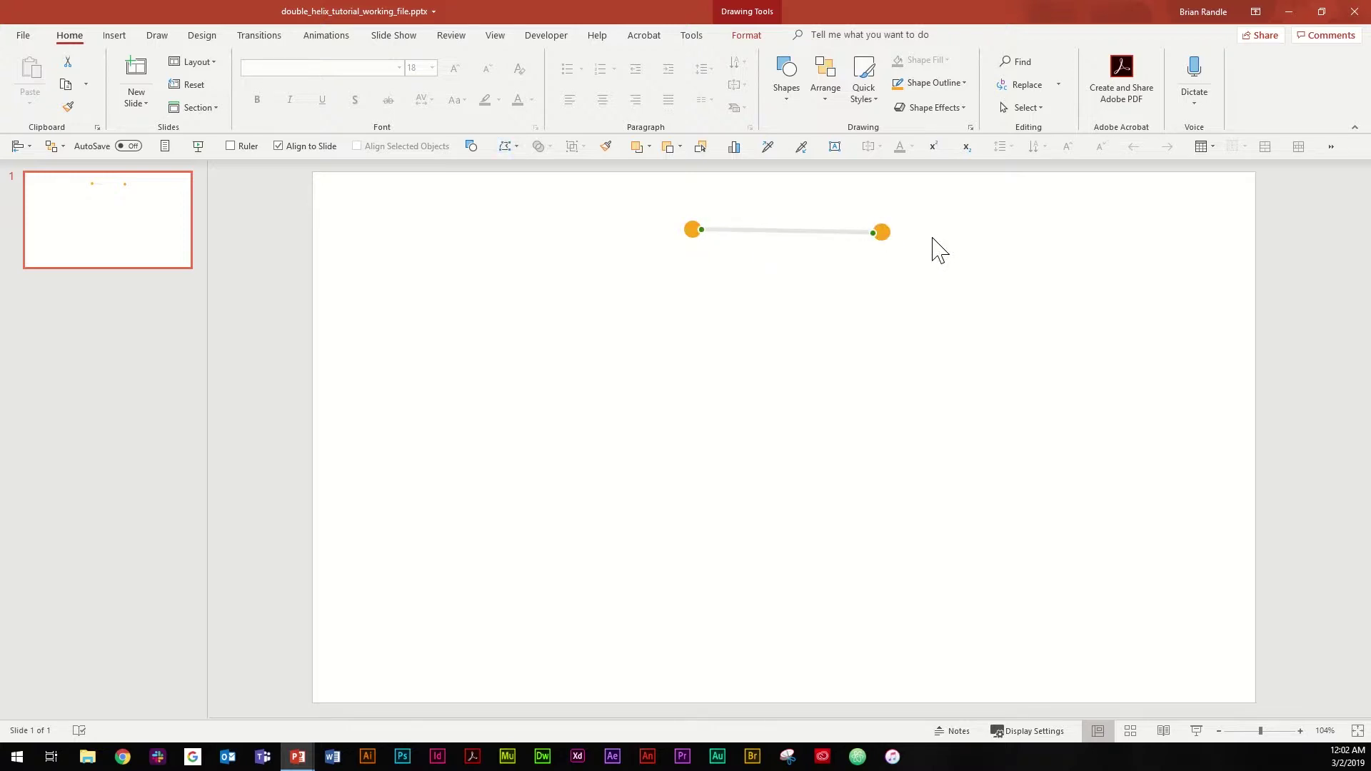
click(960, 250)
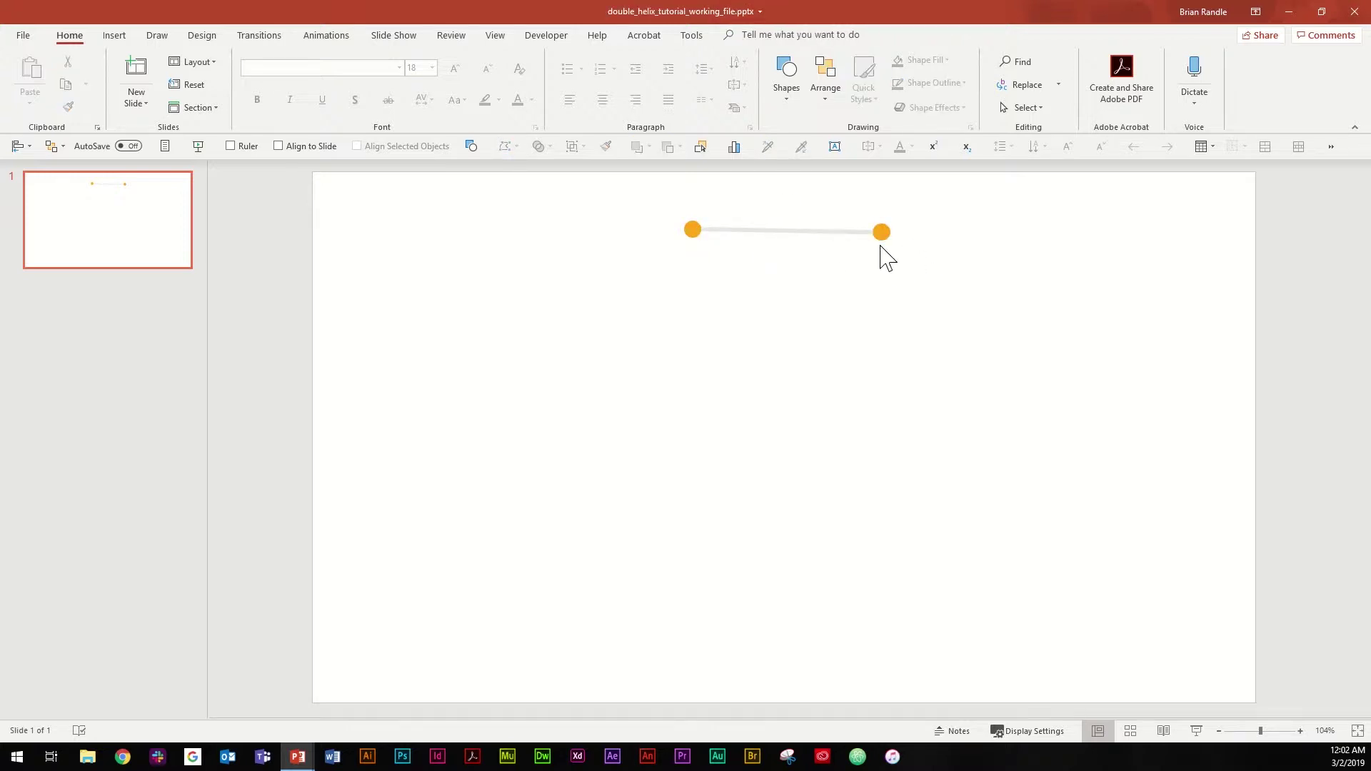
Step: Align the two circles at the same height and colour the connecting line orange
drag(944, 270, 621, 214)
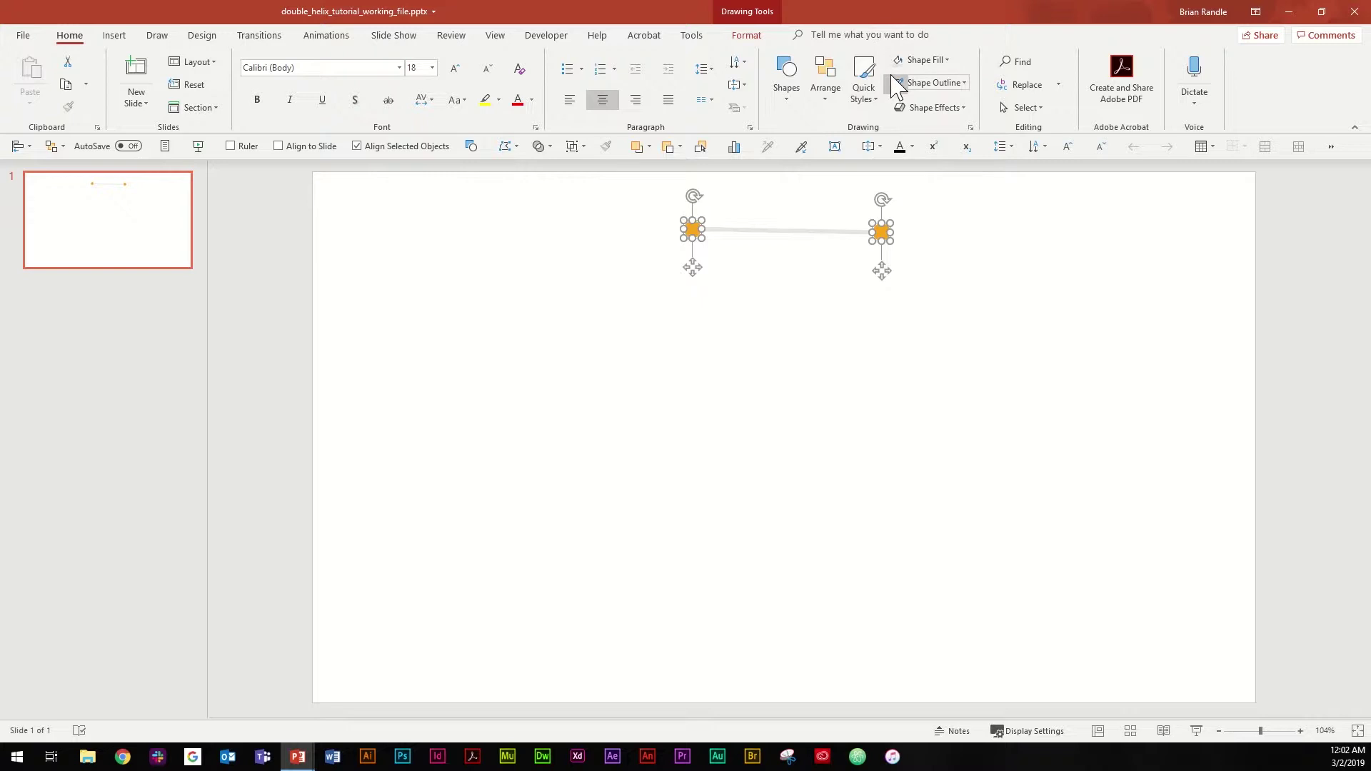
key(alt+1)
key(m)
click(901, 308)
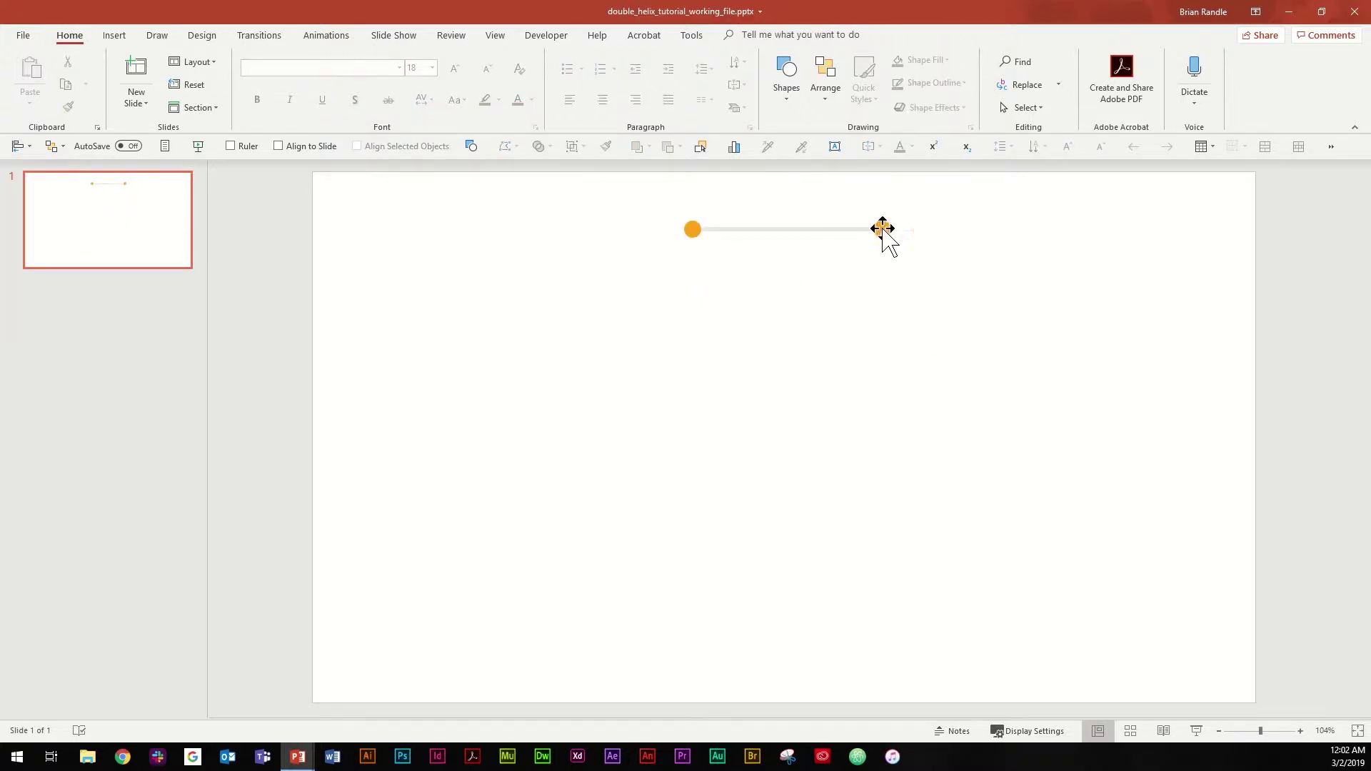
click(833, 231)
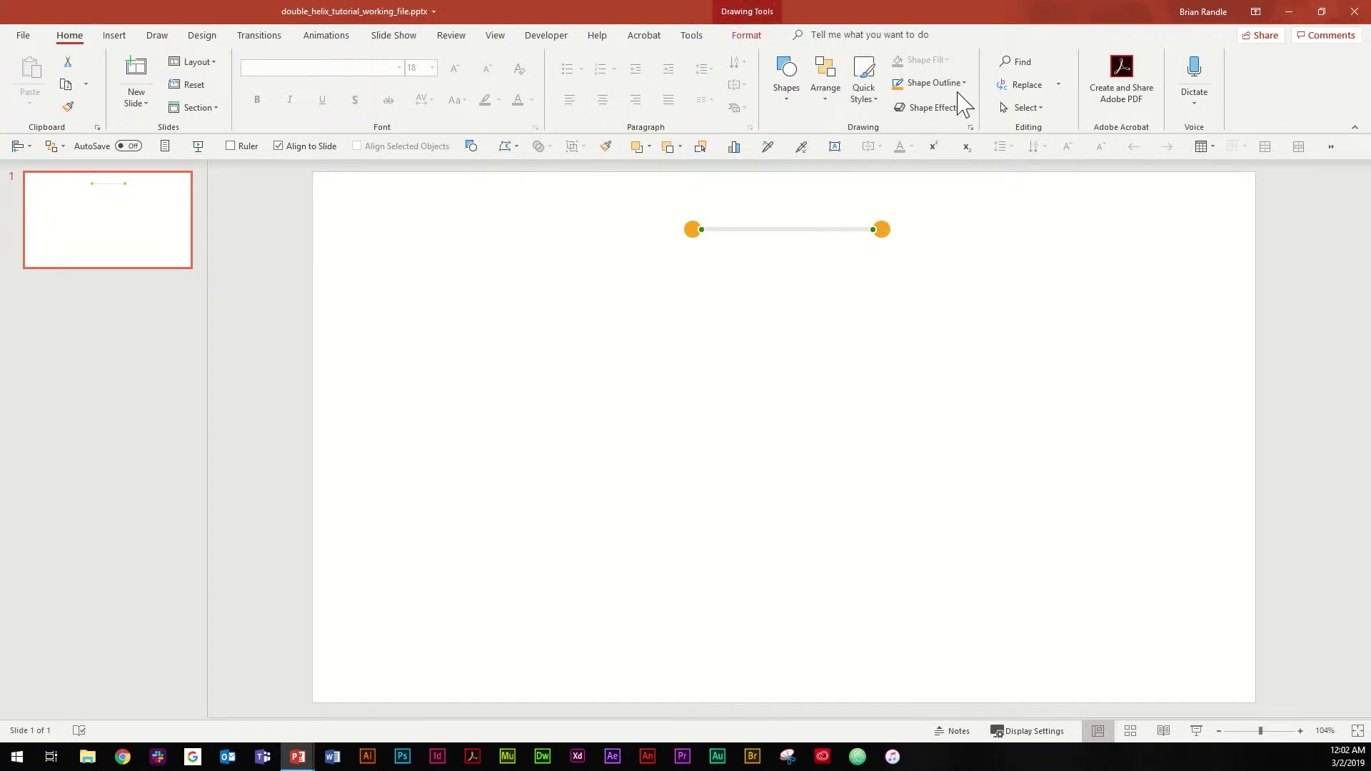
click(897, 84)
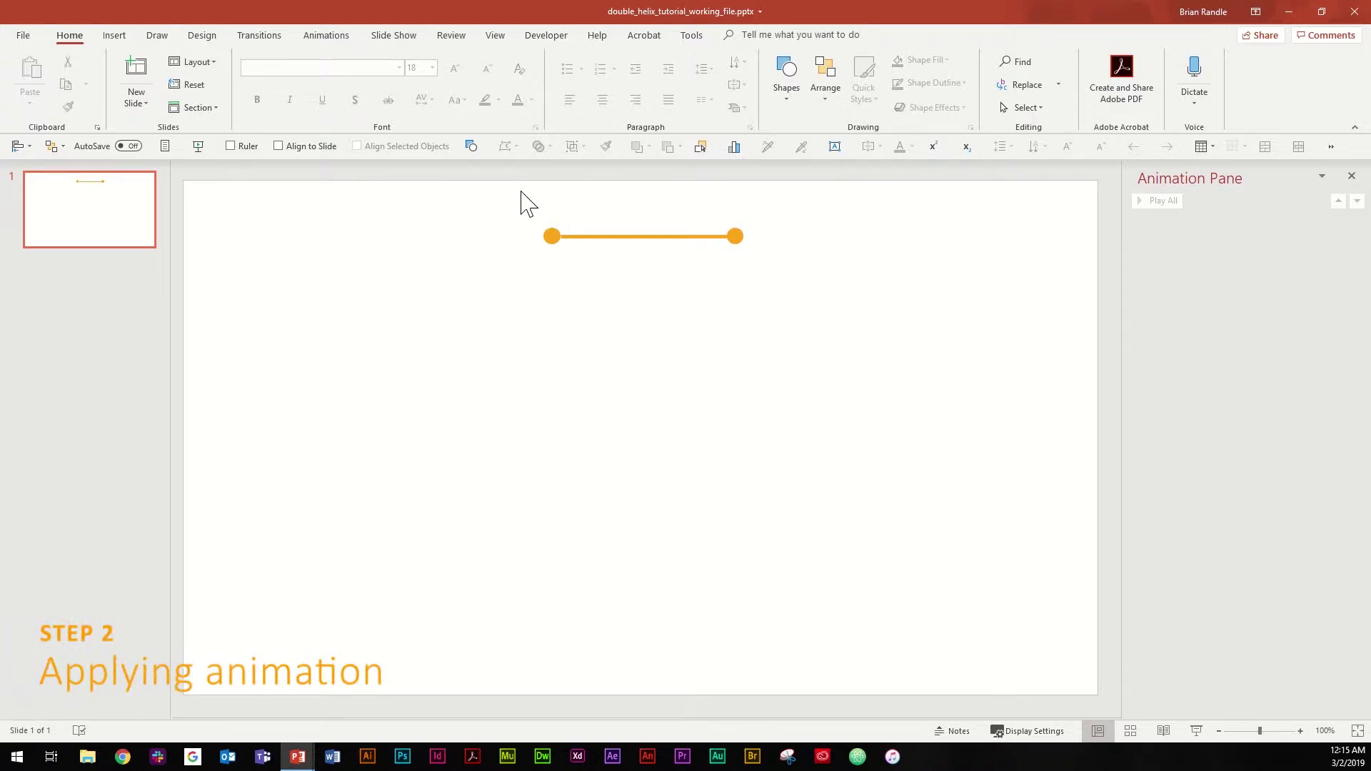
Step: Duplicate the left circle and select all three circles together
click(550, 237)
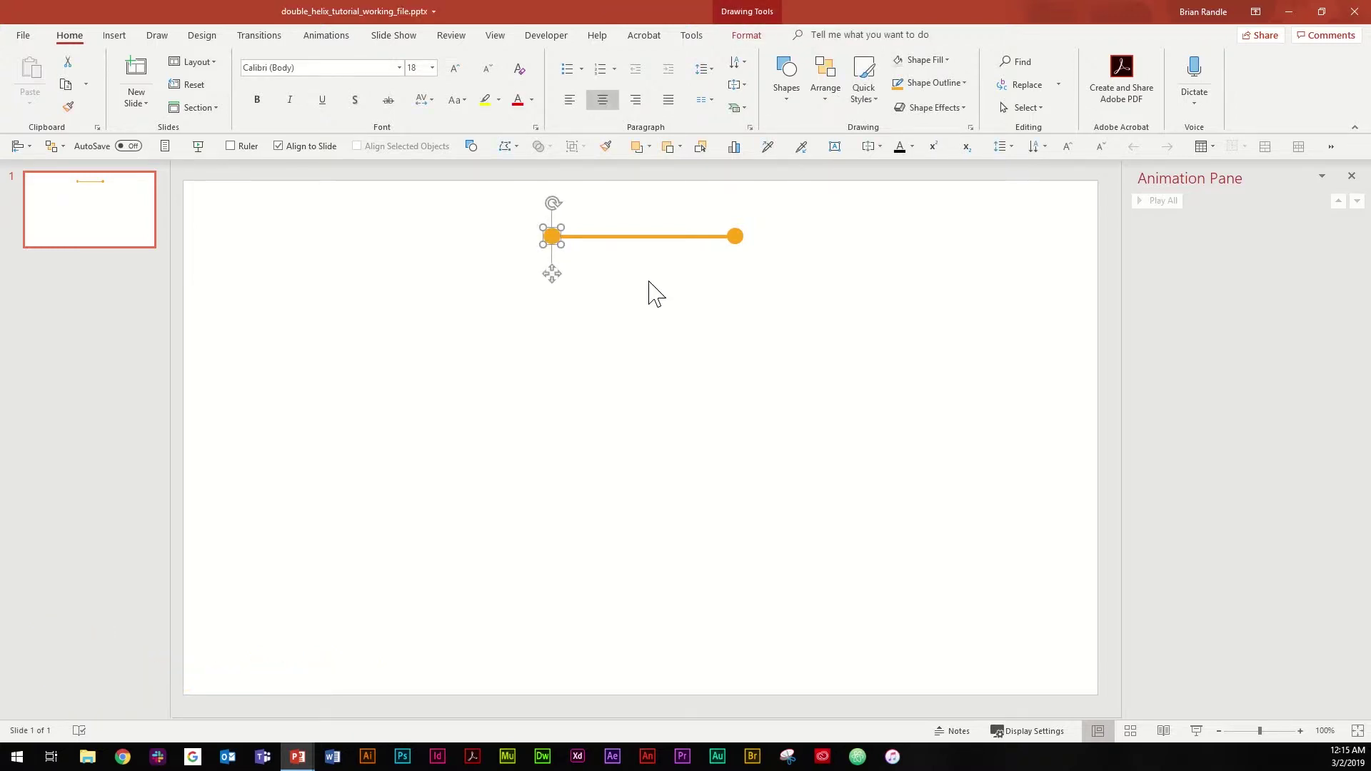
key(ctrl+d)
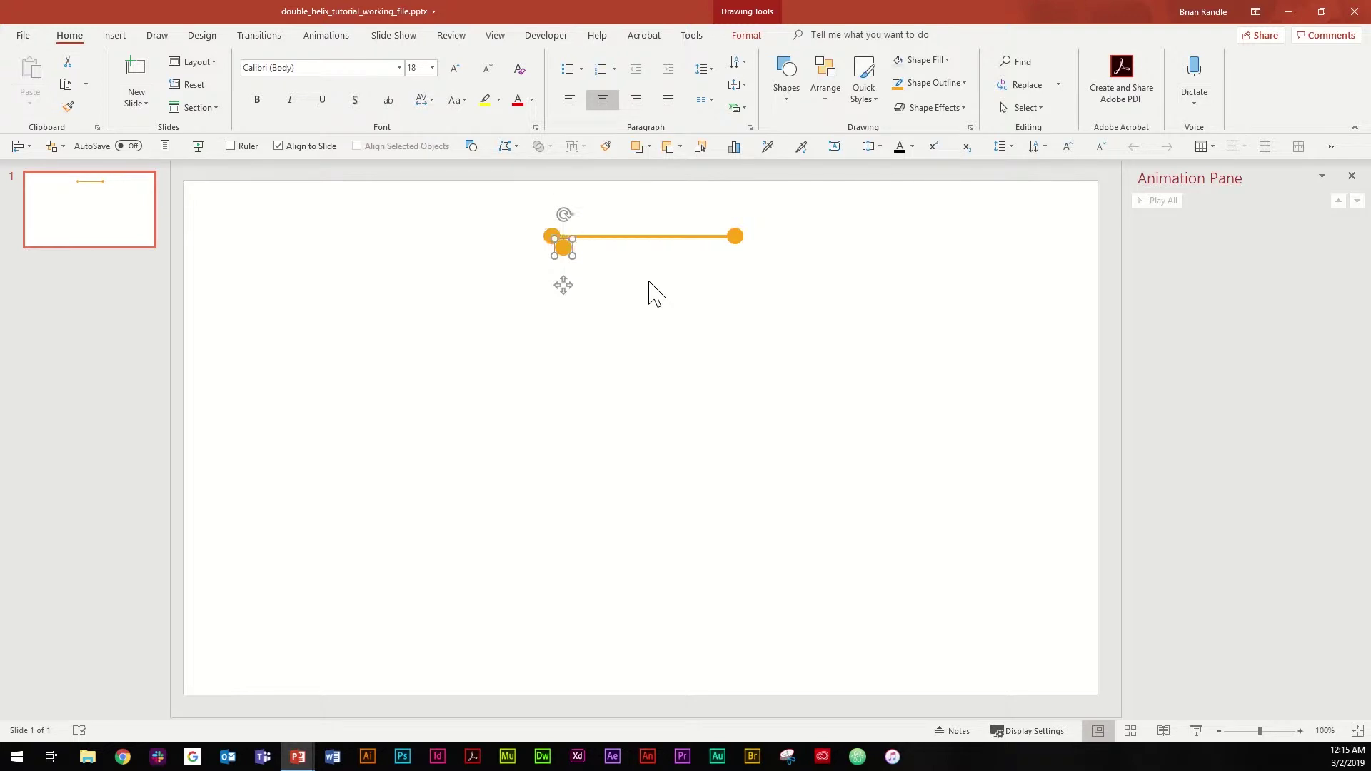
shift+click(550, 233)
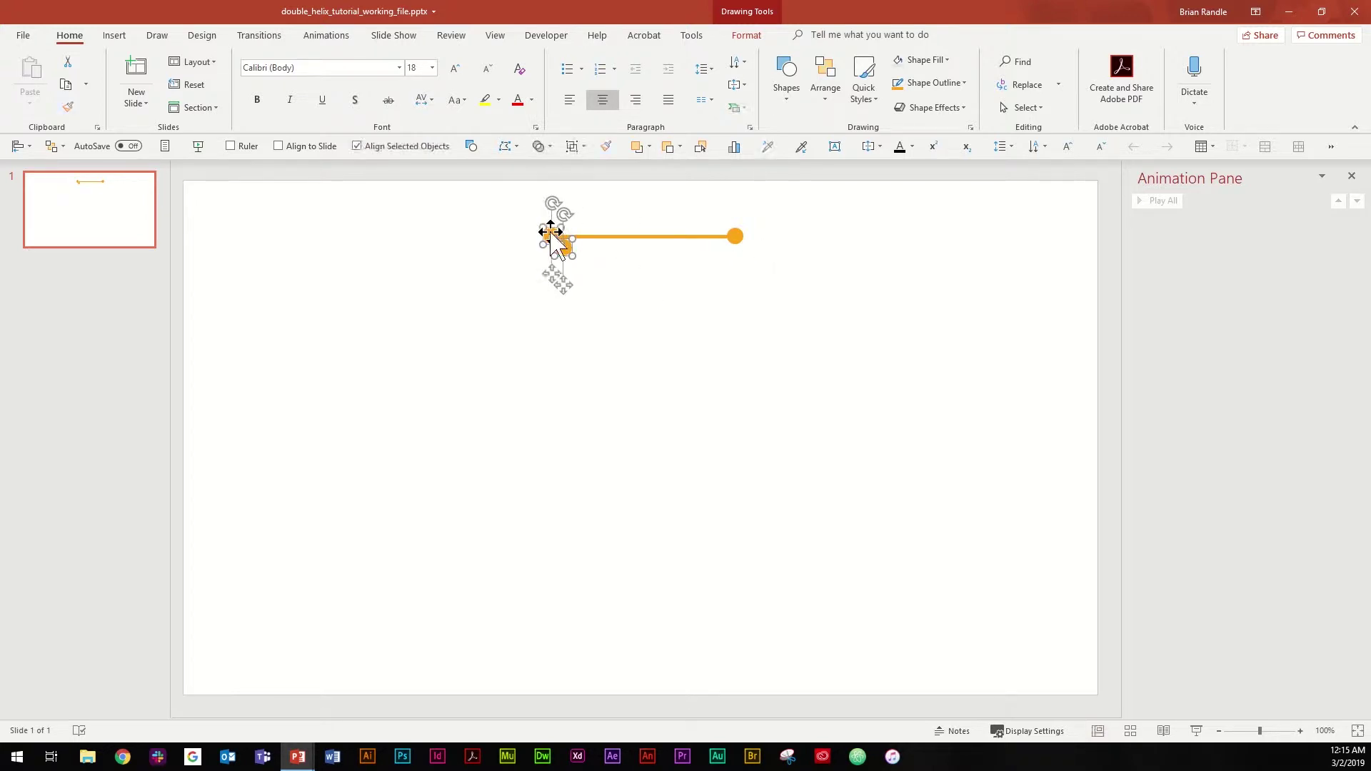
shift+click(737, 238)
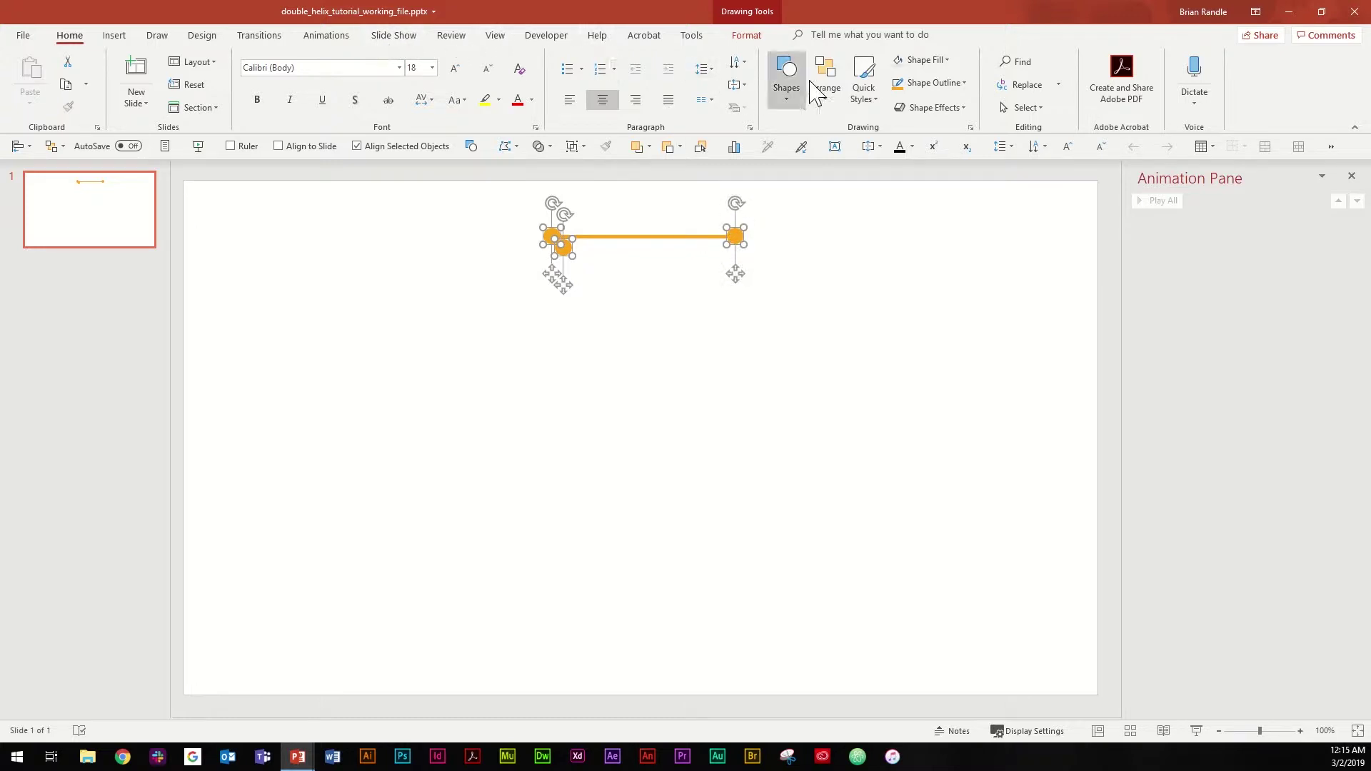
Step: Align the three circles by their tops and distribute them evenly along the rung
click(830, 91)
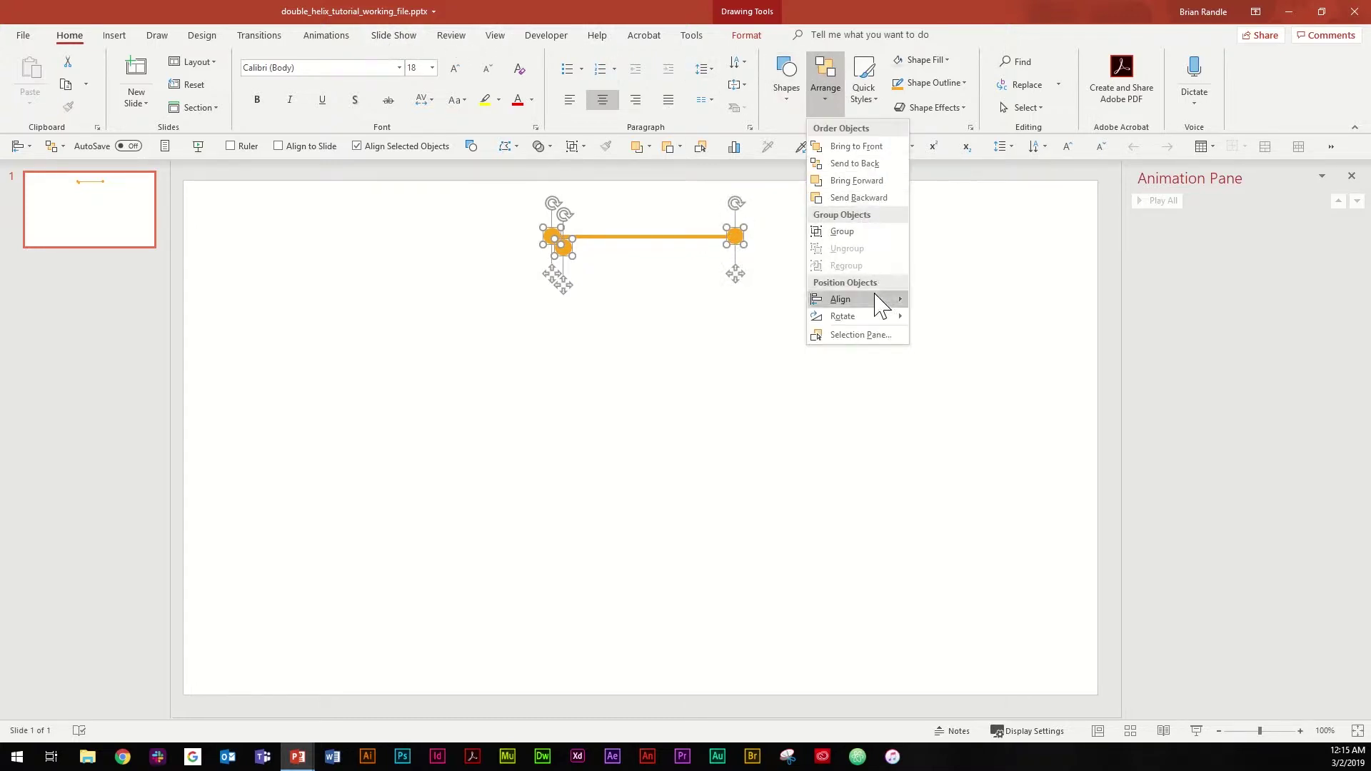
mouse_move(880, 300)
click(964, 352)
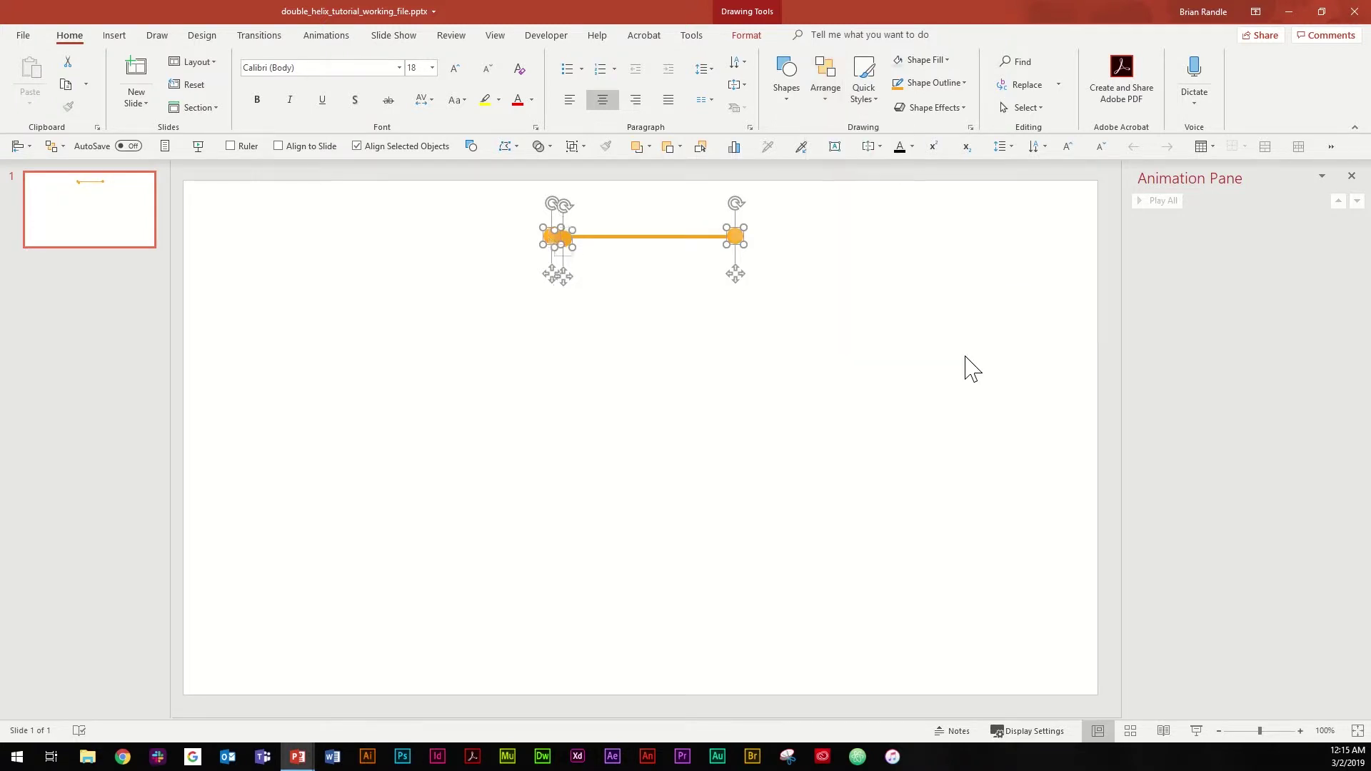
click(827, 92)
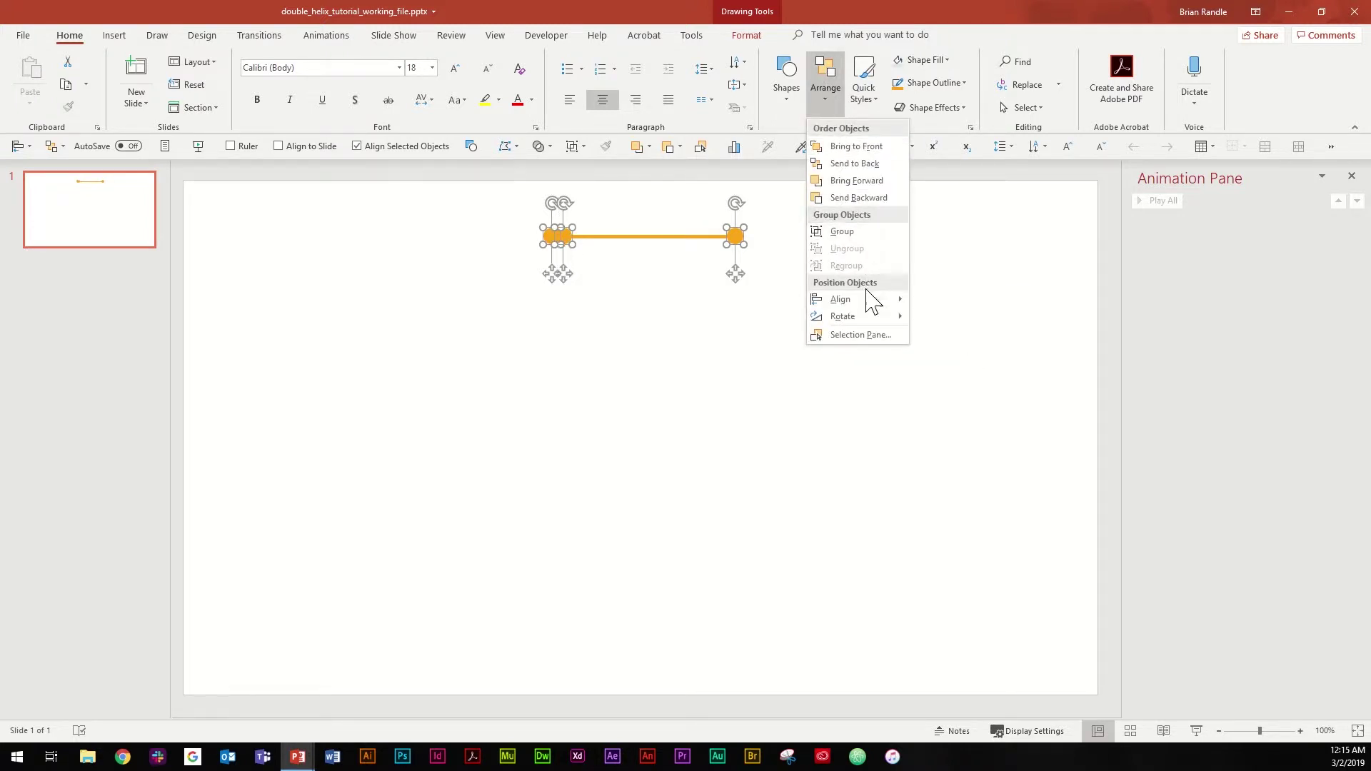
mouse_move(873, 300)
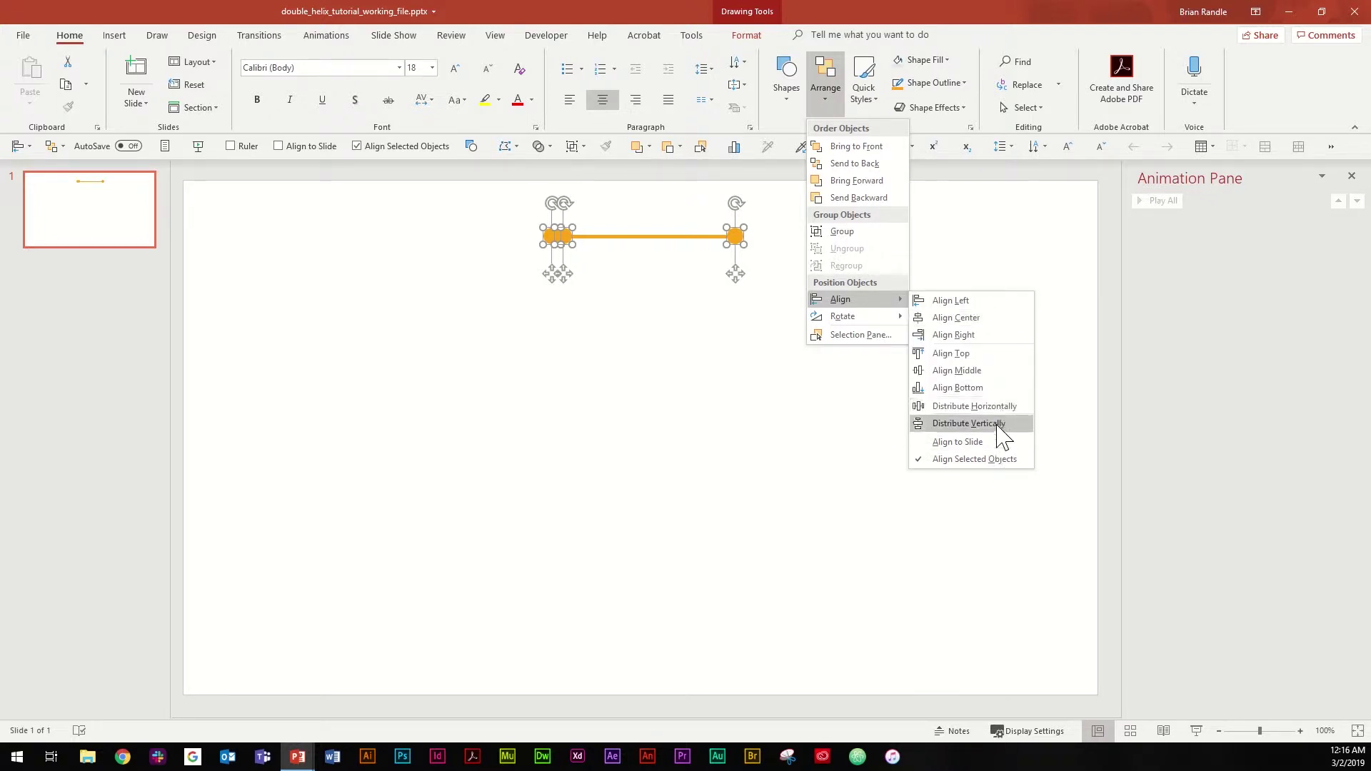
click(998, 408)
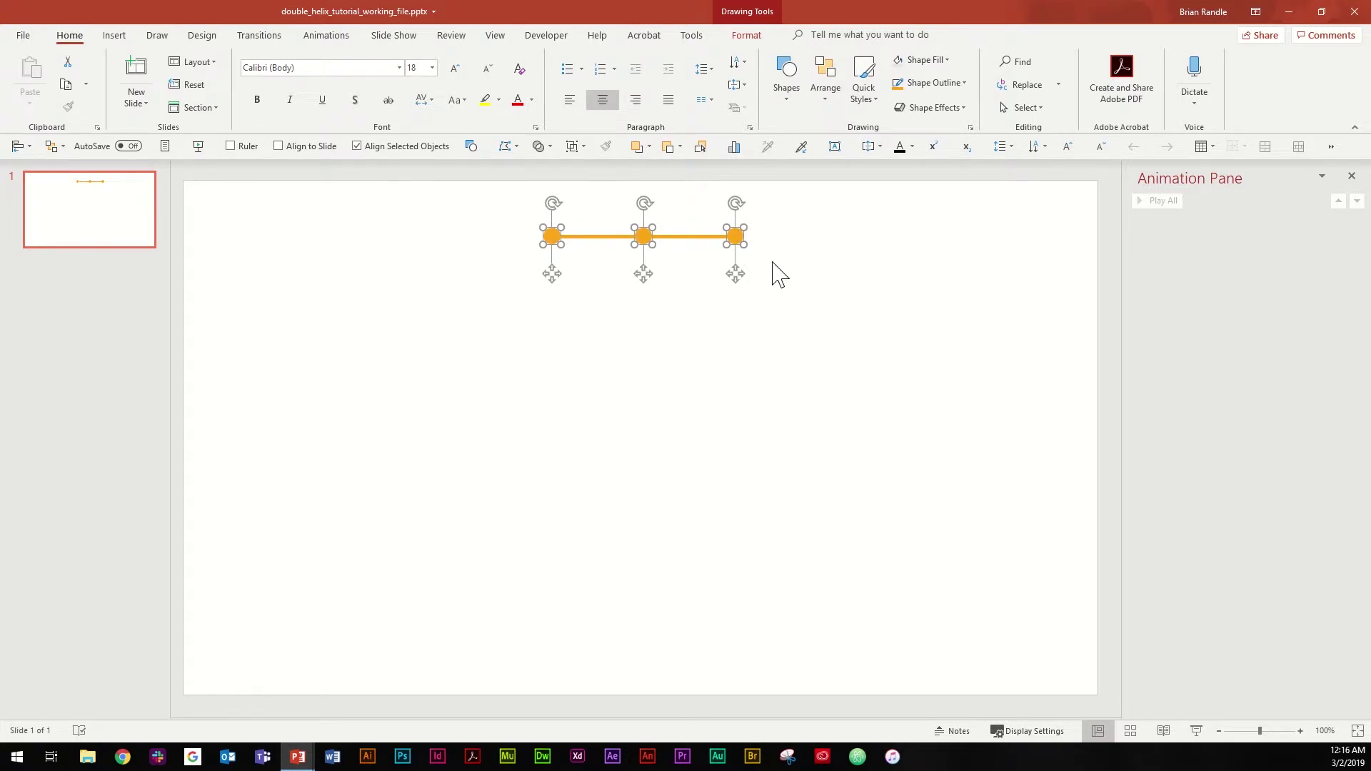
Step: Give the three circles straight Lines motion path animations
click(345, 42)
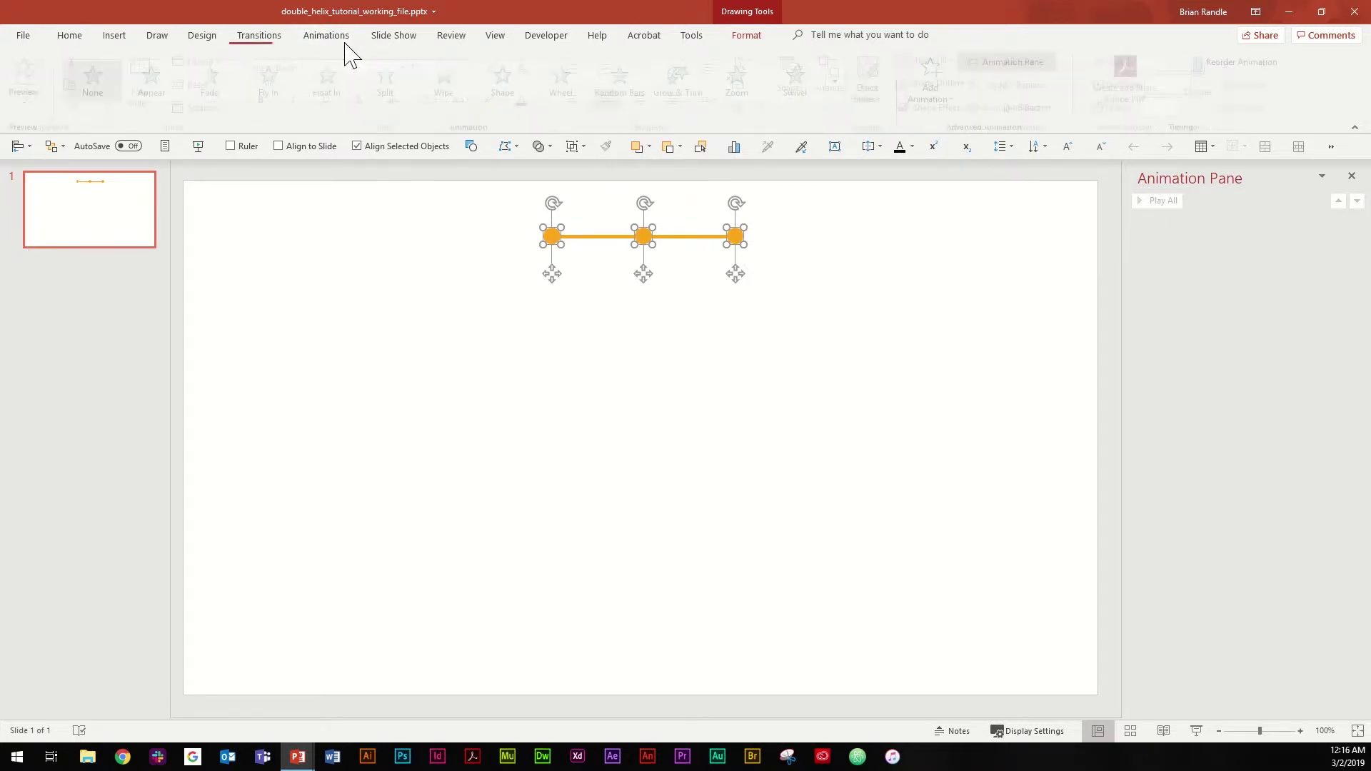
click(938, 87)
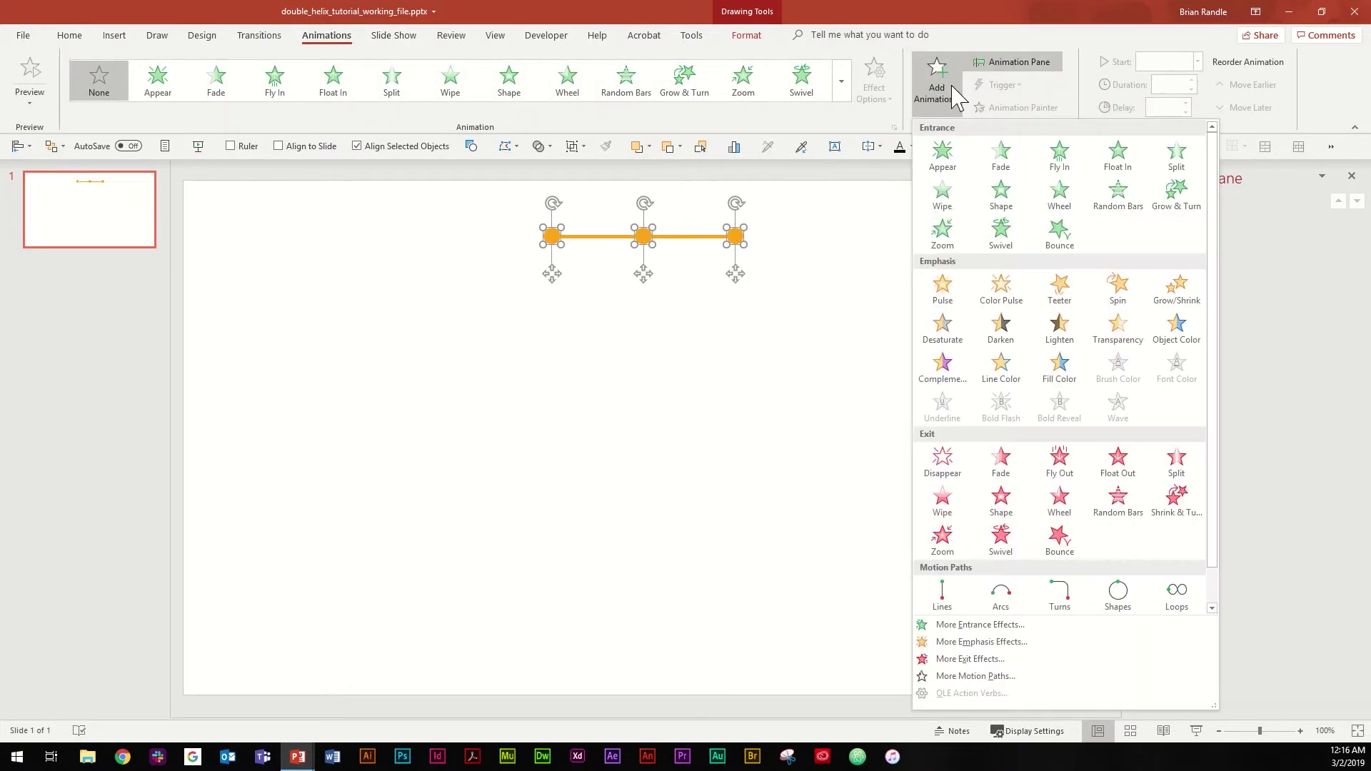
click(943, 597)
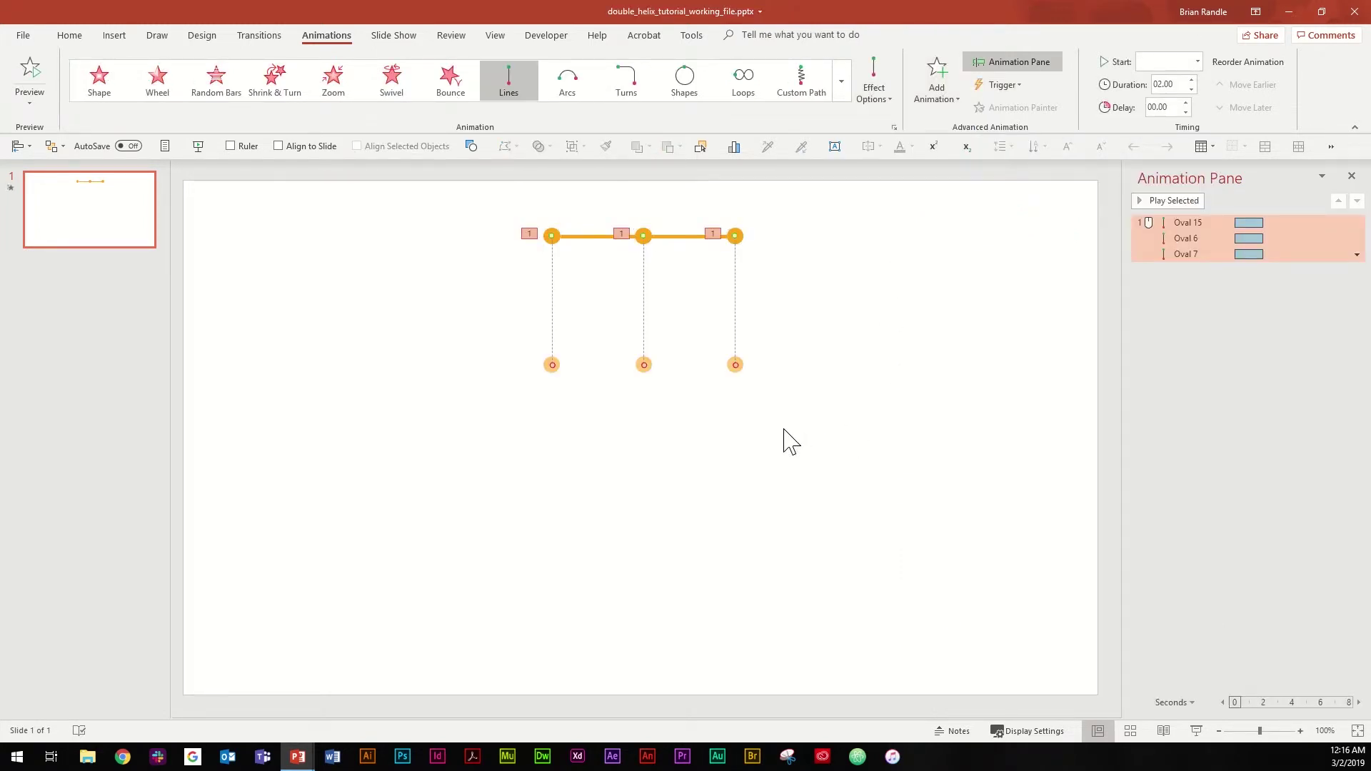
Step: Drag the left and right circles' motion path end points onto the middle circle
click(564, 418)
click(552, 361)
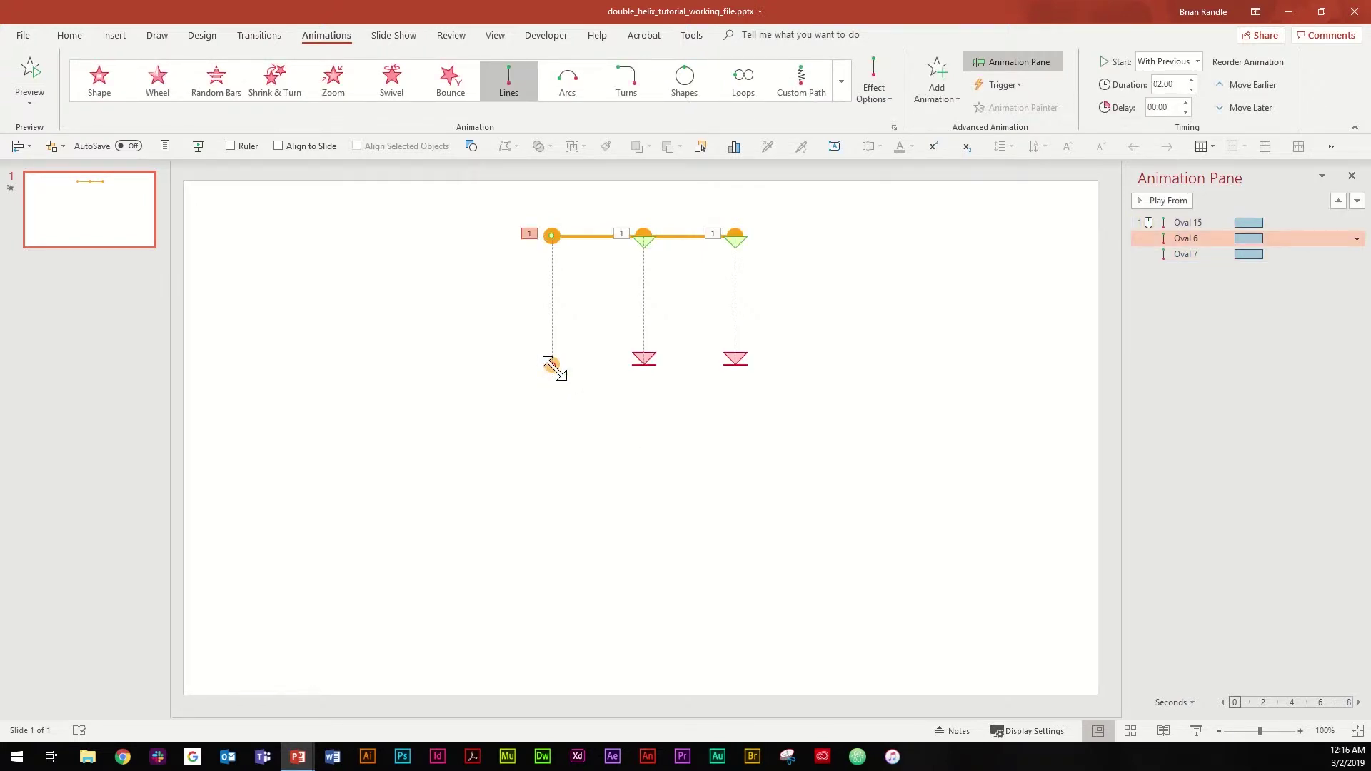
drag(555, 368, 644, 236)
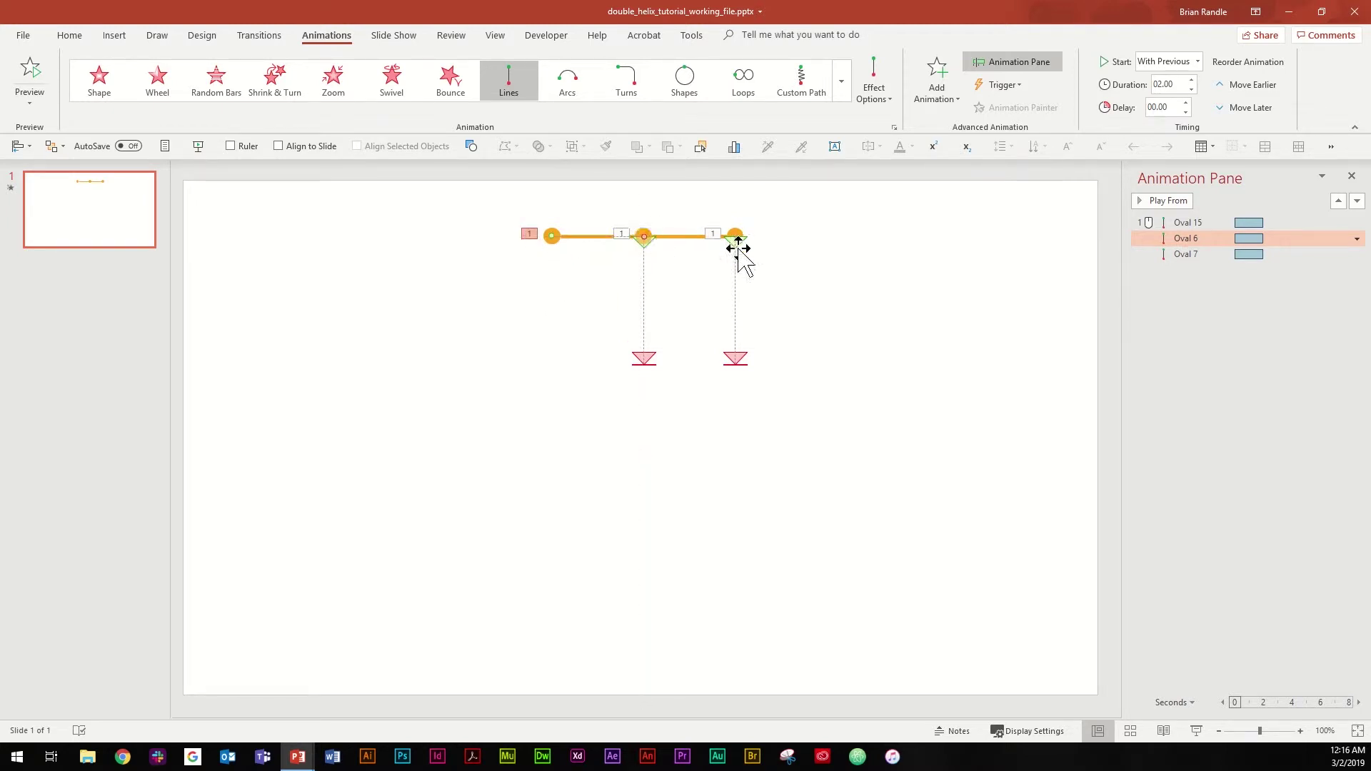
click(737, 361)
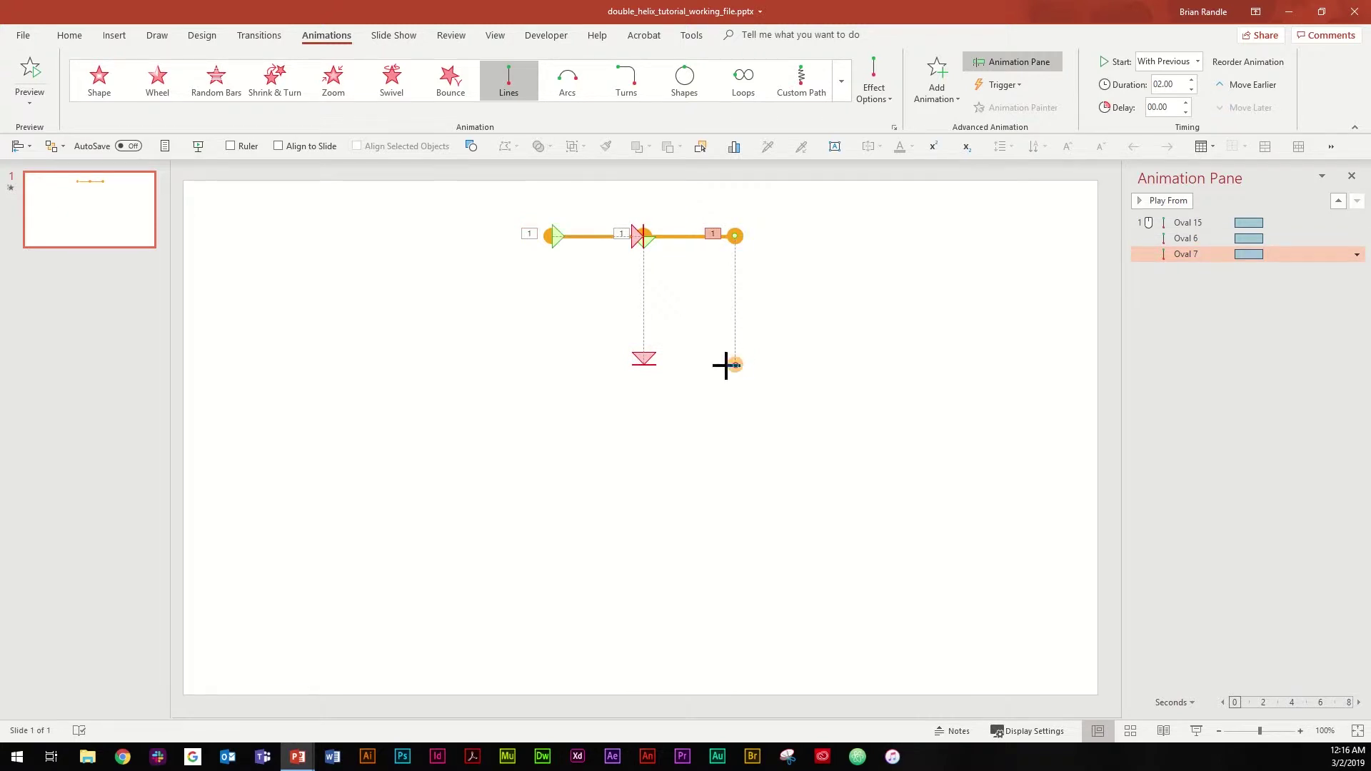
drag(726, 366, 643, 236)
Step: Delete the middle circle together with its motion path animation
click(671, 227)
drag(669, 208, 615, 284)
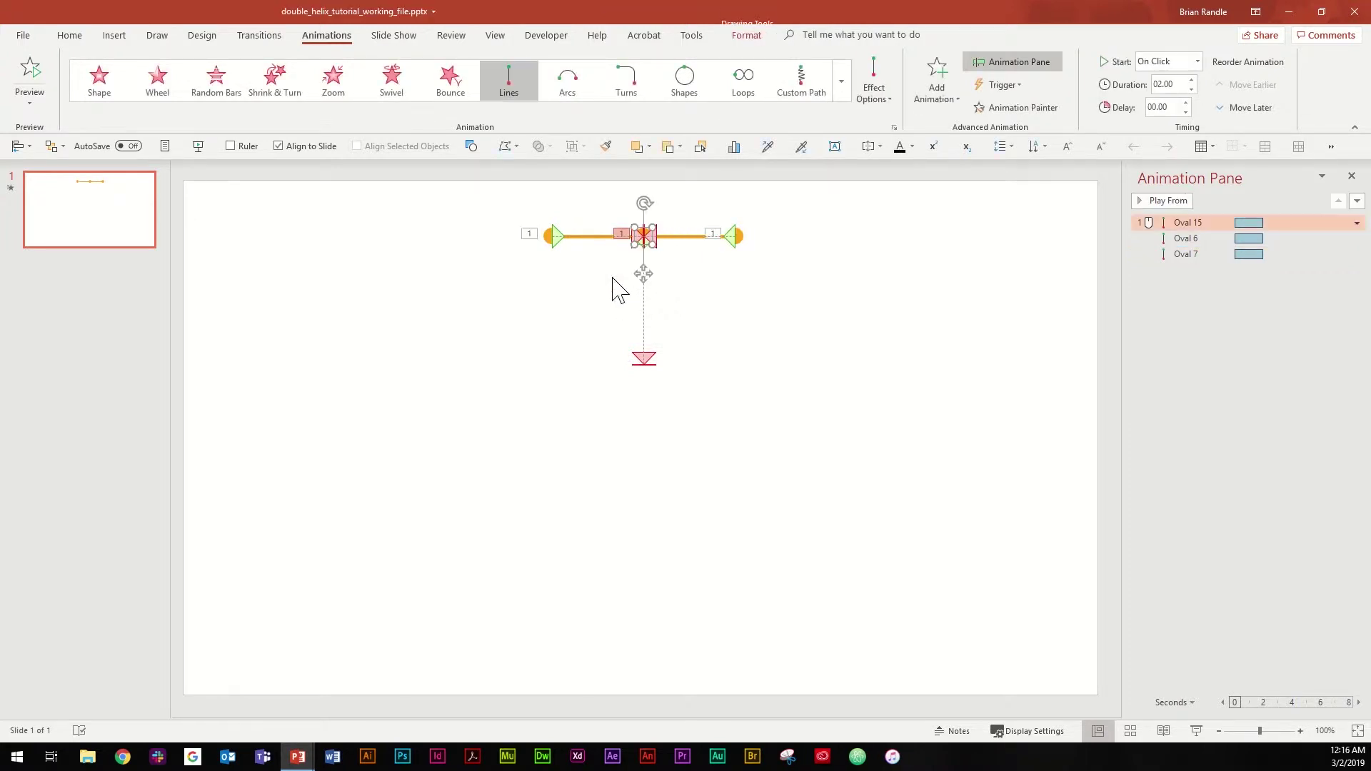
key(Delete)
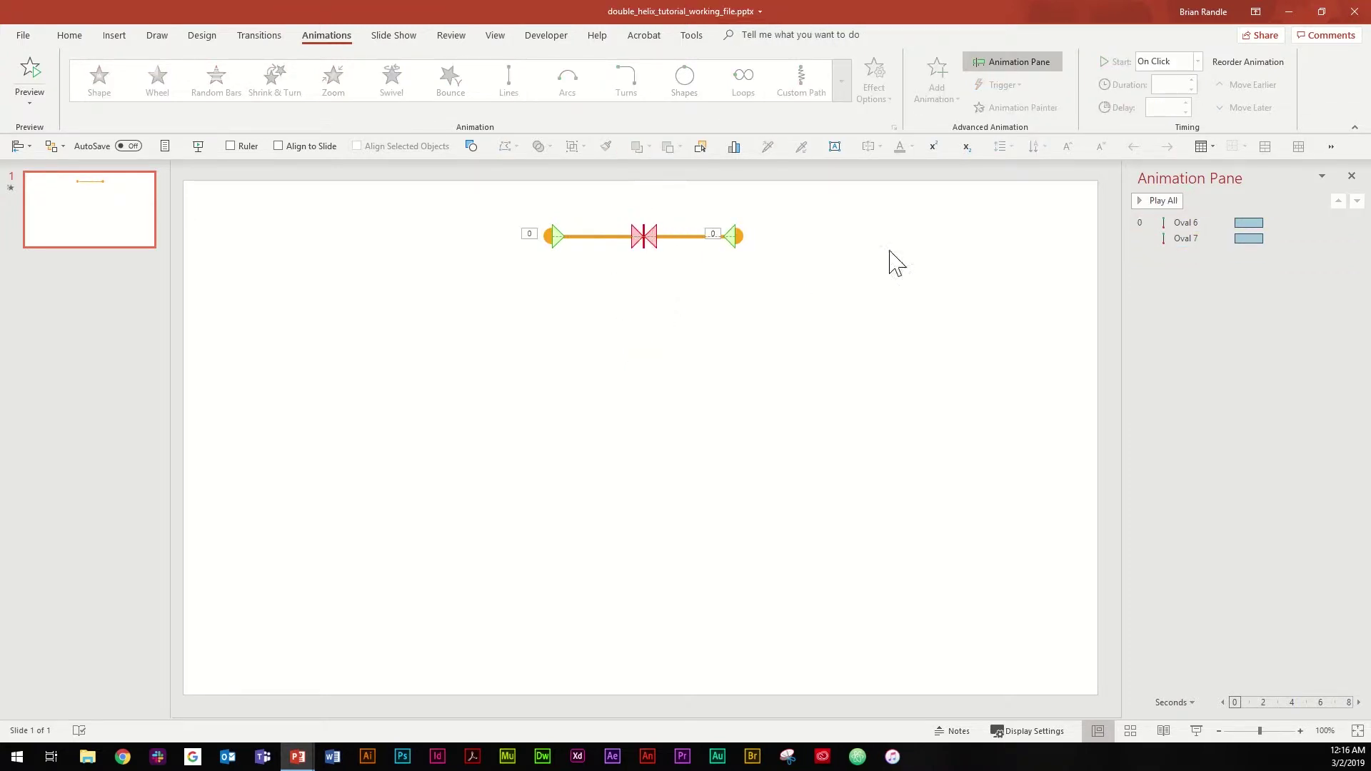
click(675, 236)
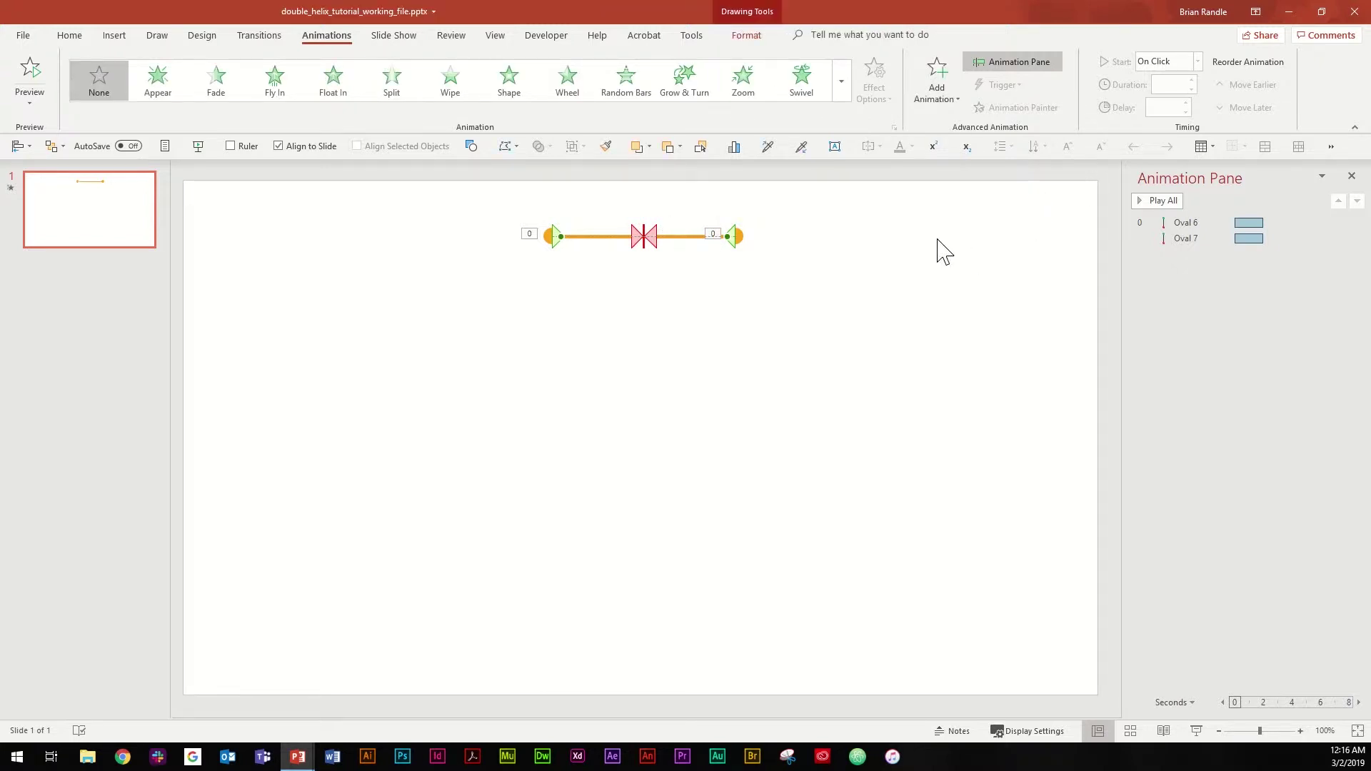
Step: Apply a Grow/Shrink emphasis to the orange rung line, starting With Previous
click(936, 93)
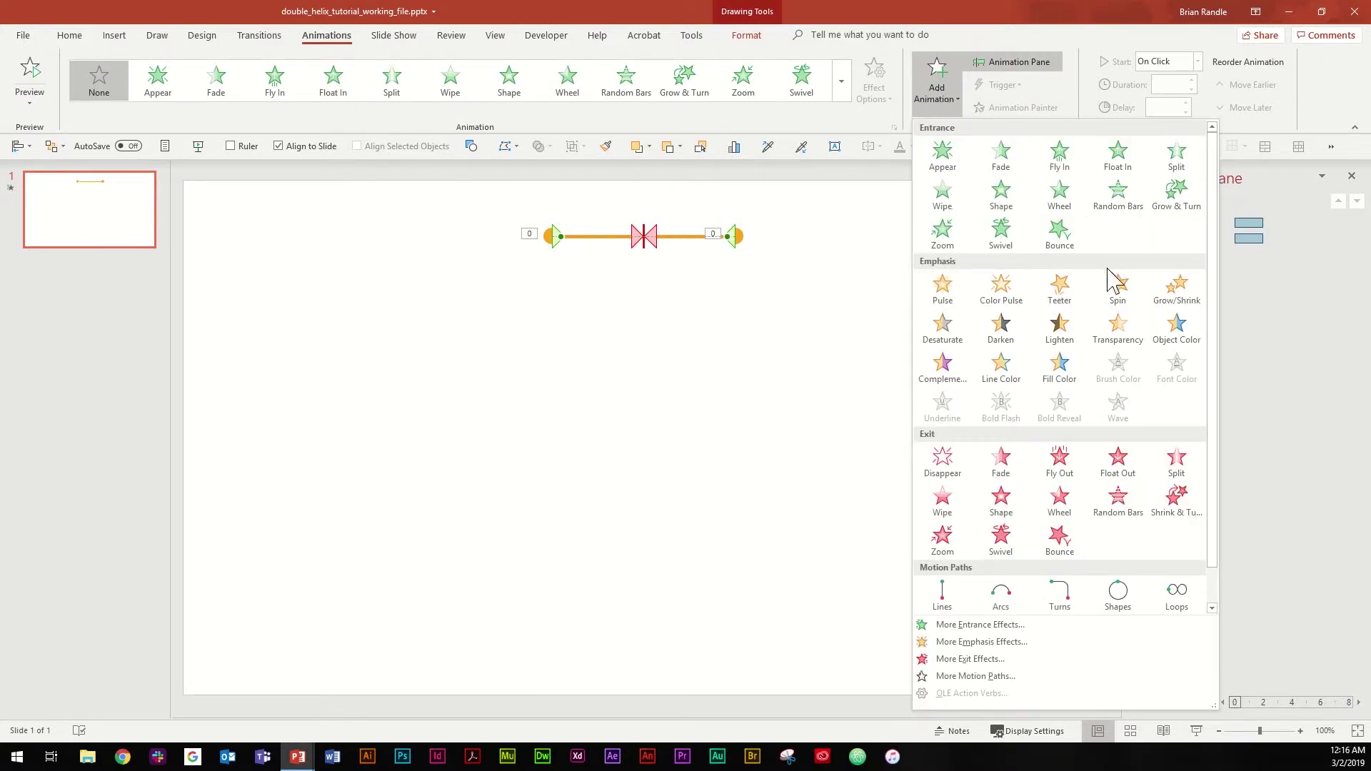
click(1179, 293)
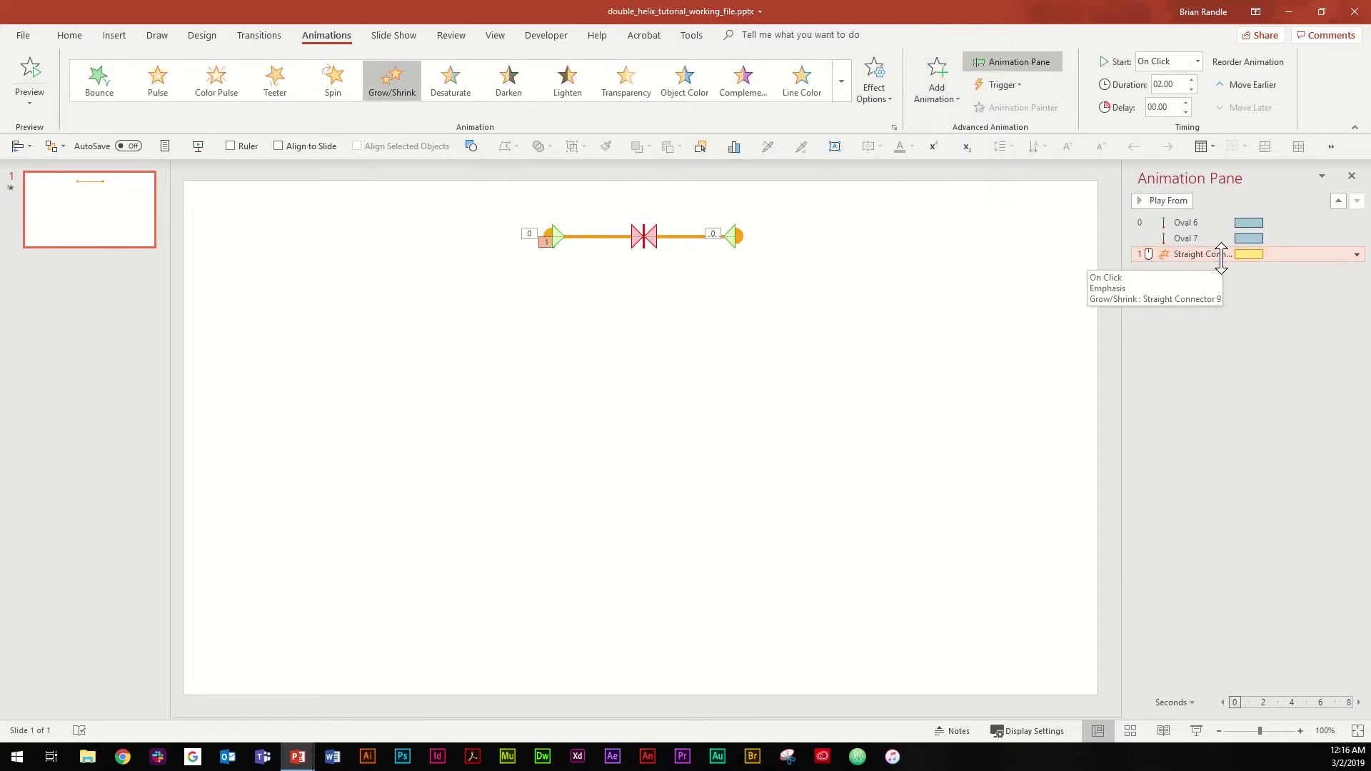
click(1200, 57)
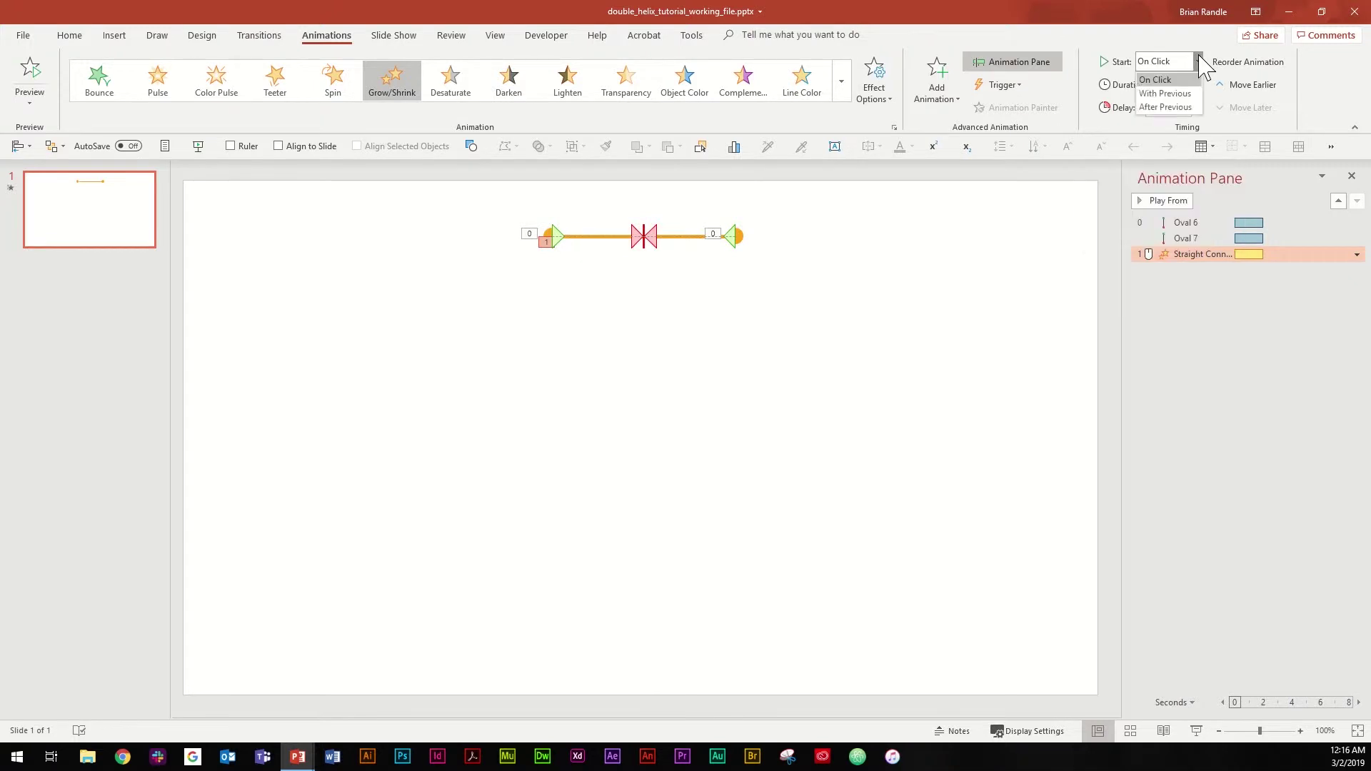
click(1171, 93)
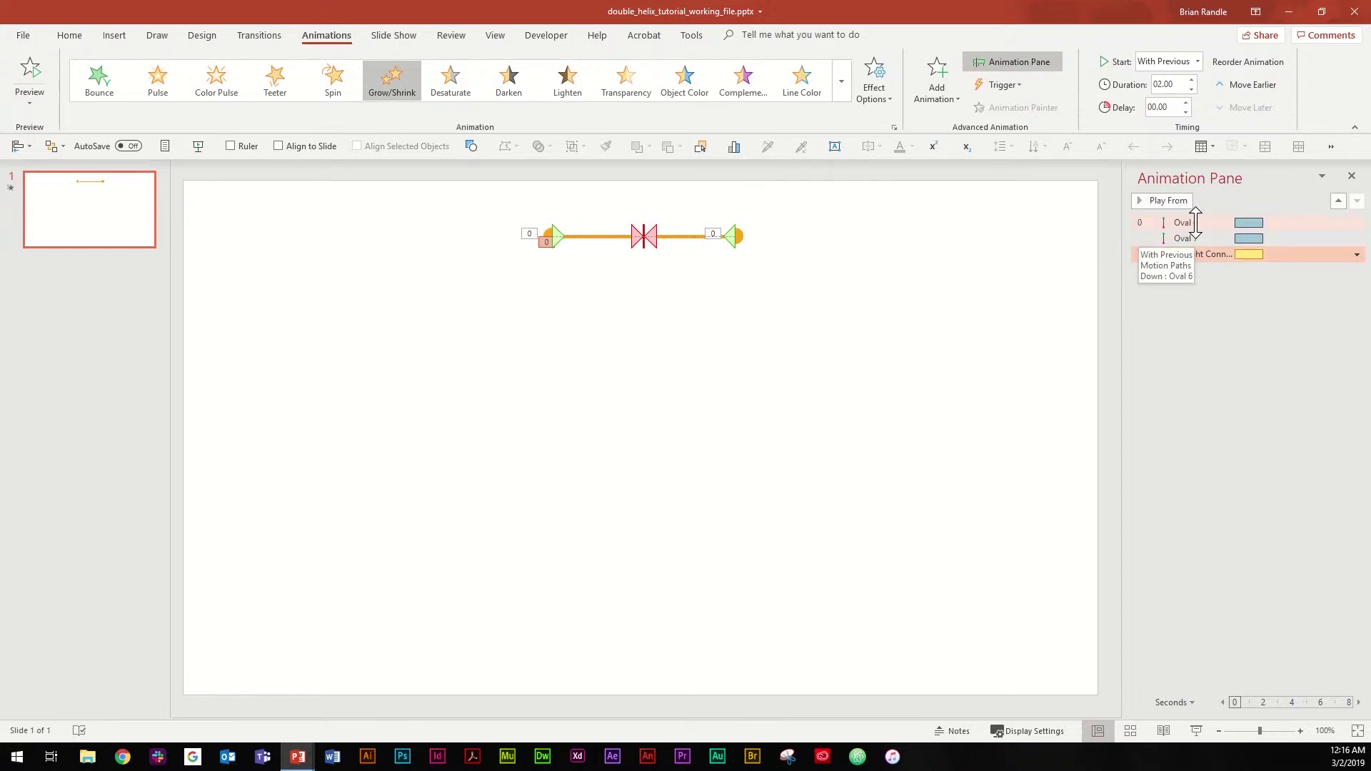
click(1185, 222)
shift+click(1197, 236)
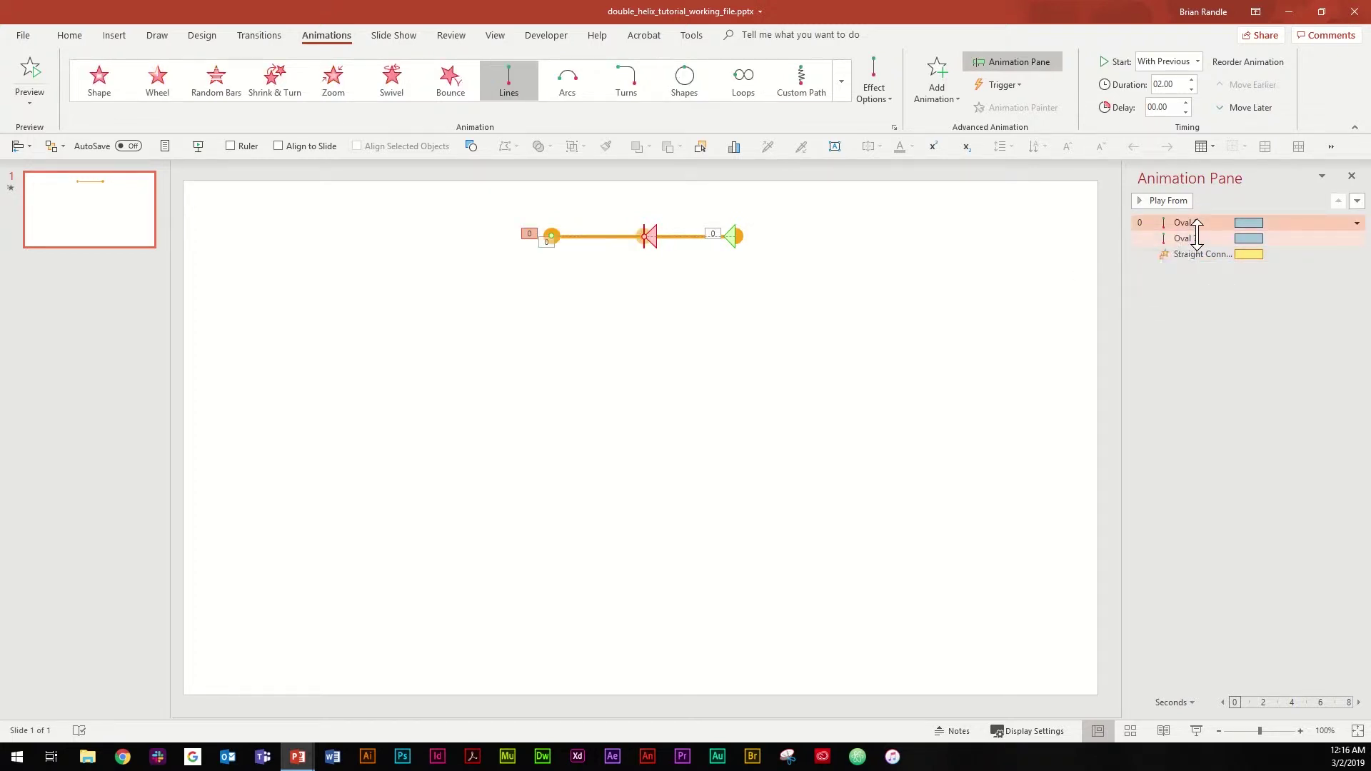
Step: Give both circles' motion paths a 2-second smooth start and toggle auto-reverse
shift+click(1196, 238)
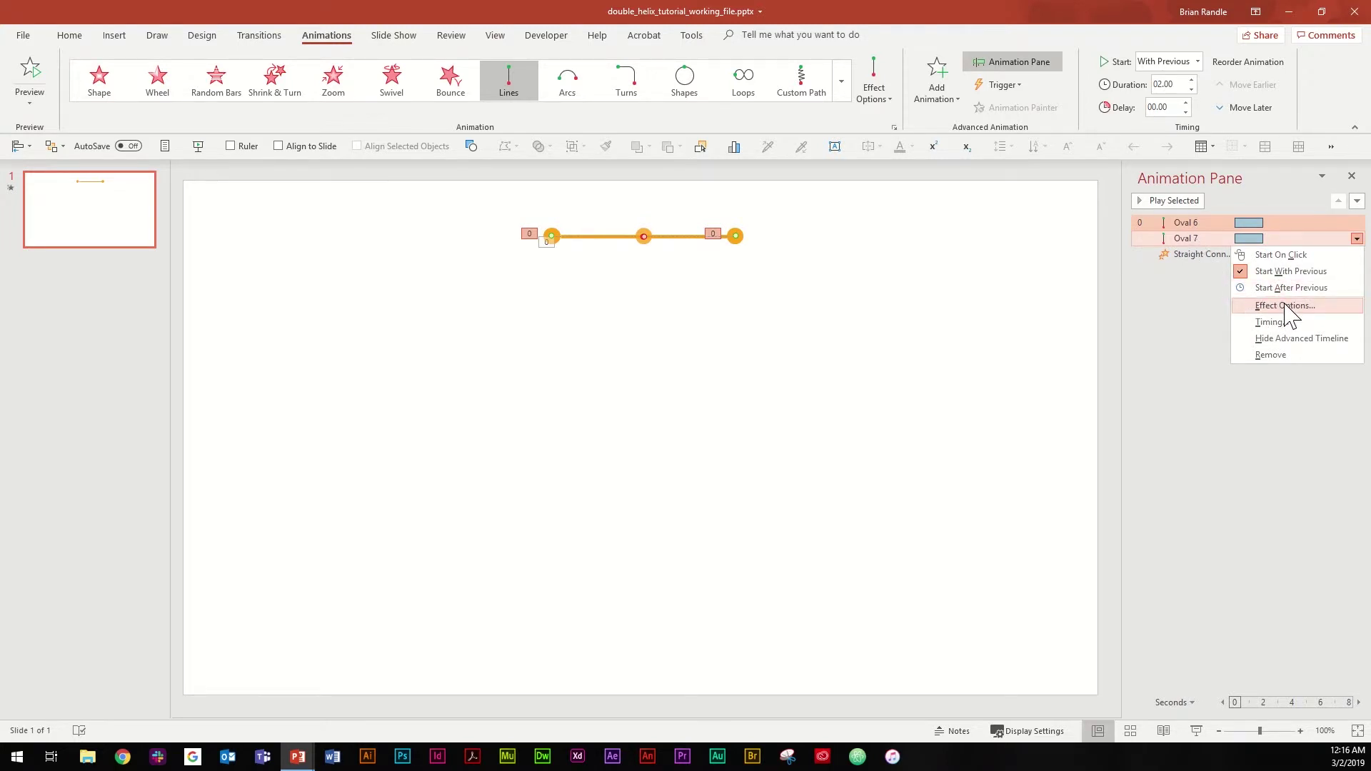
click(1285, 306)
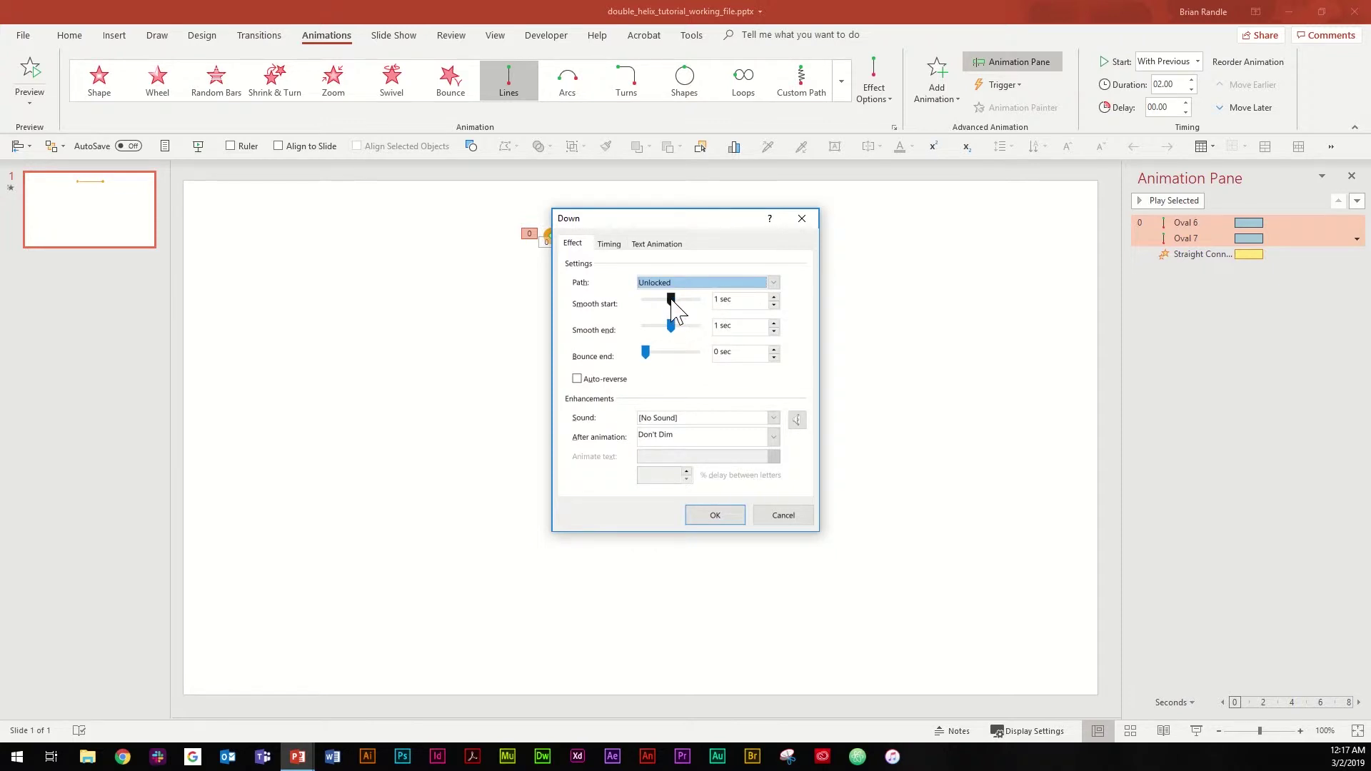
drag(671, 300, 696, 301)
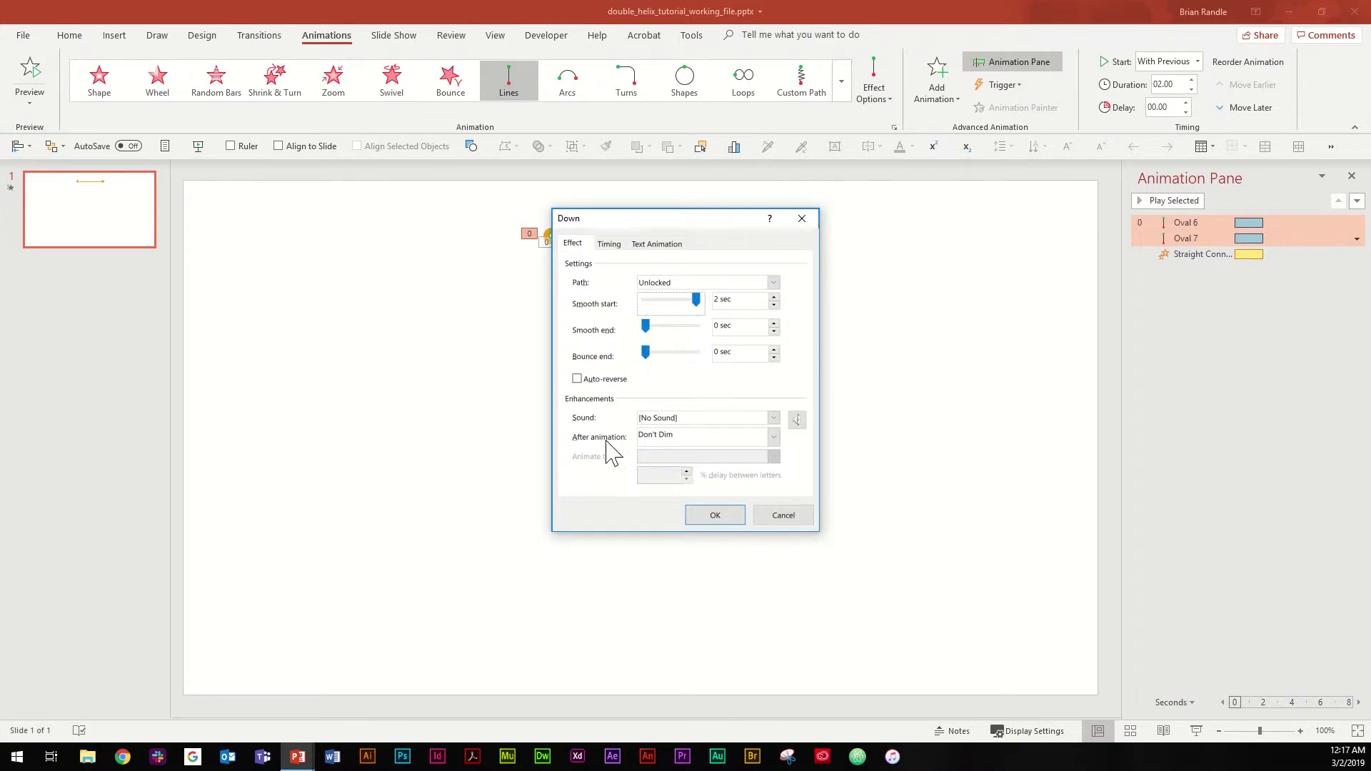
click(578, 379)
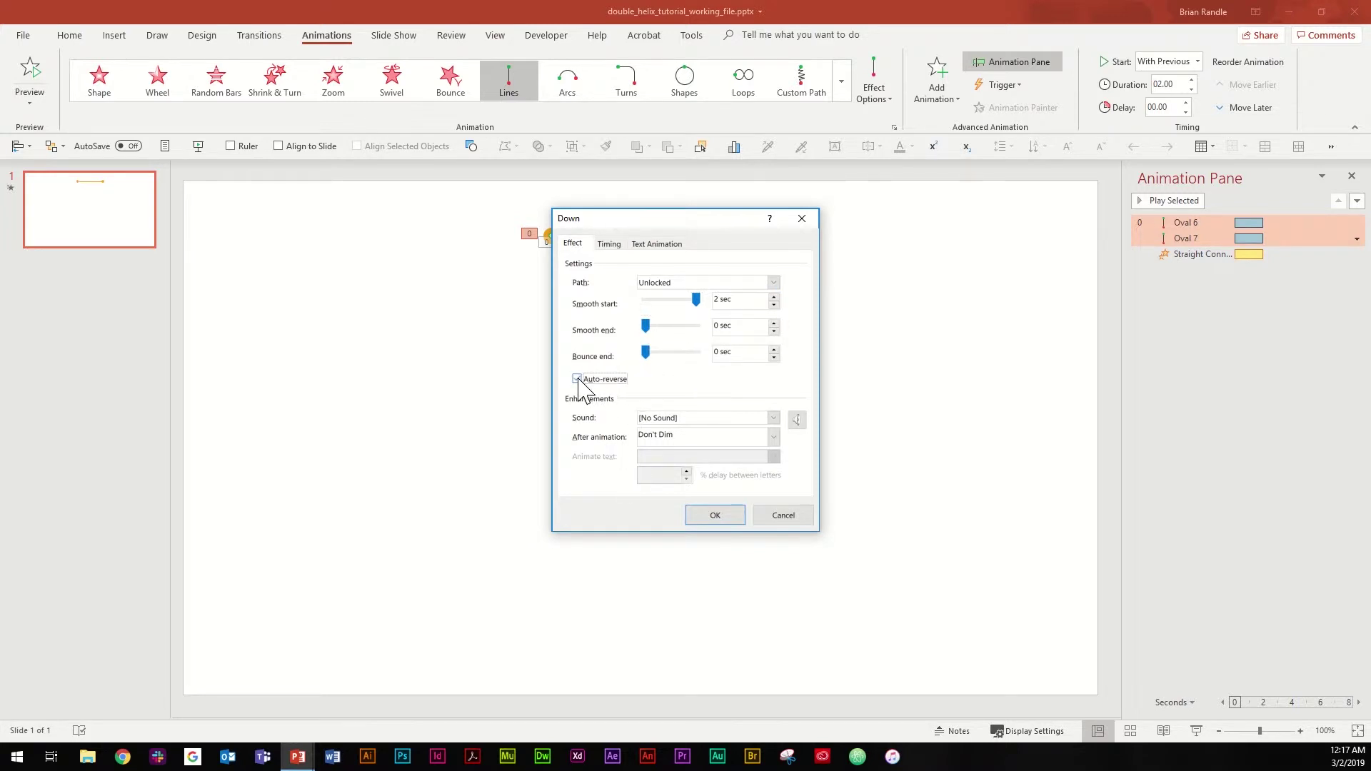
Step: Set the paths' duration to 0.3 seconds, repeating Until End of Slide
click(617, 245)
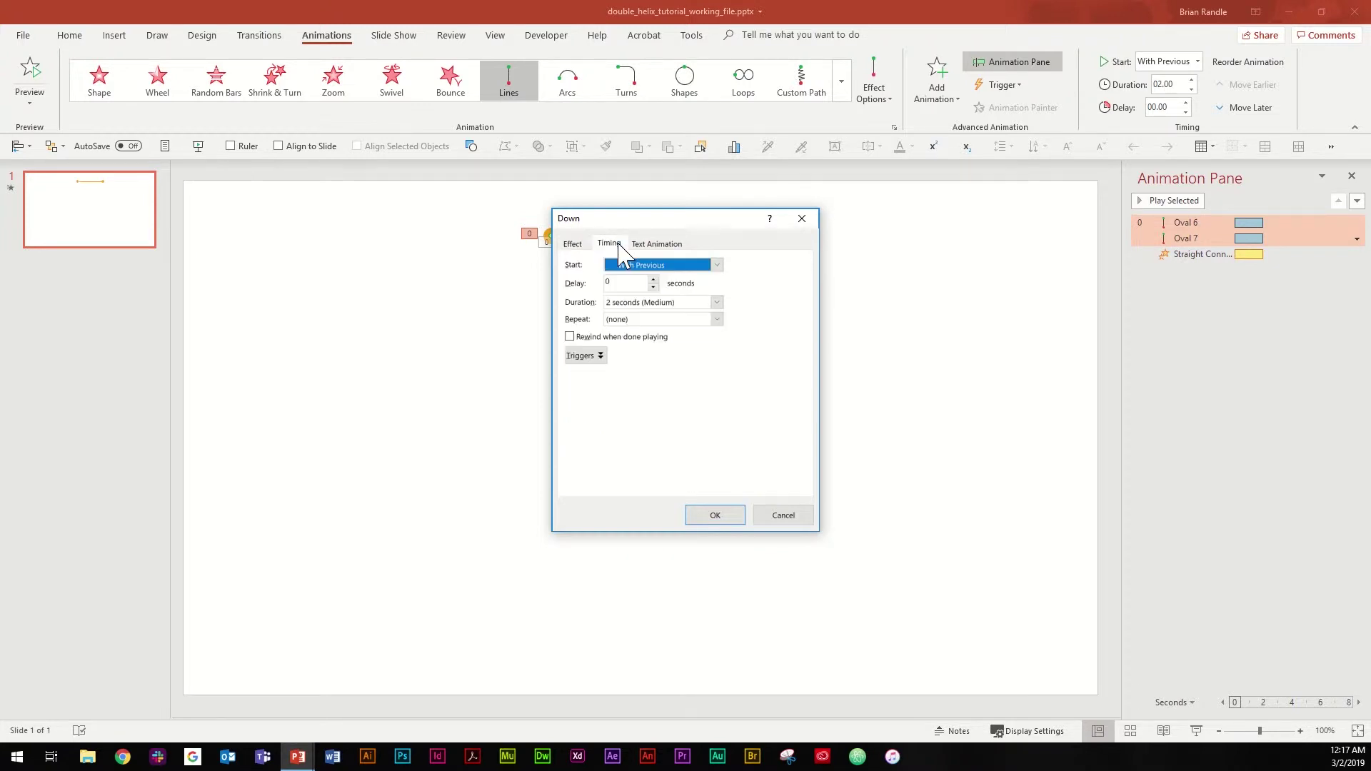
click(685, 303)
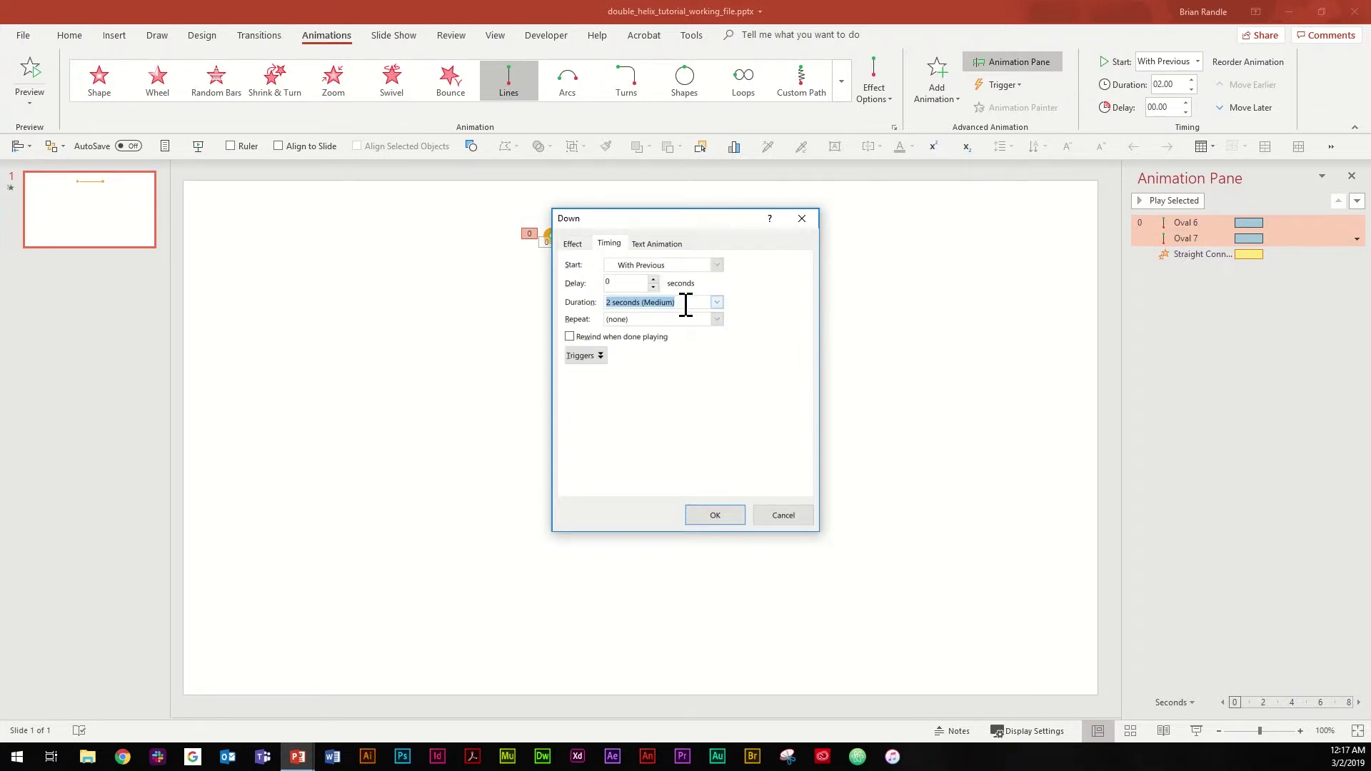
key(BackSpace)
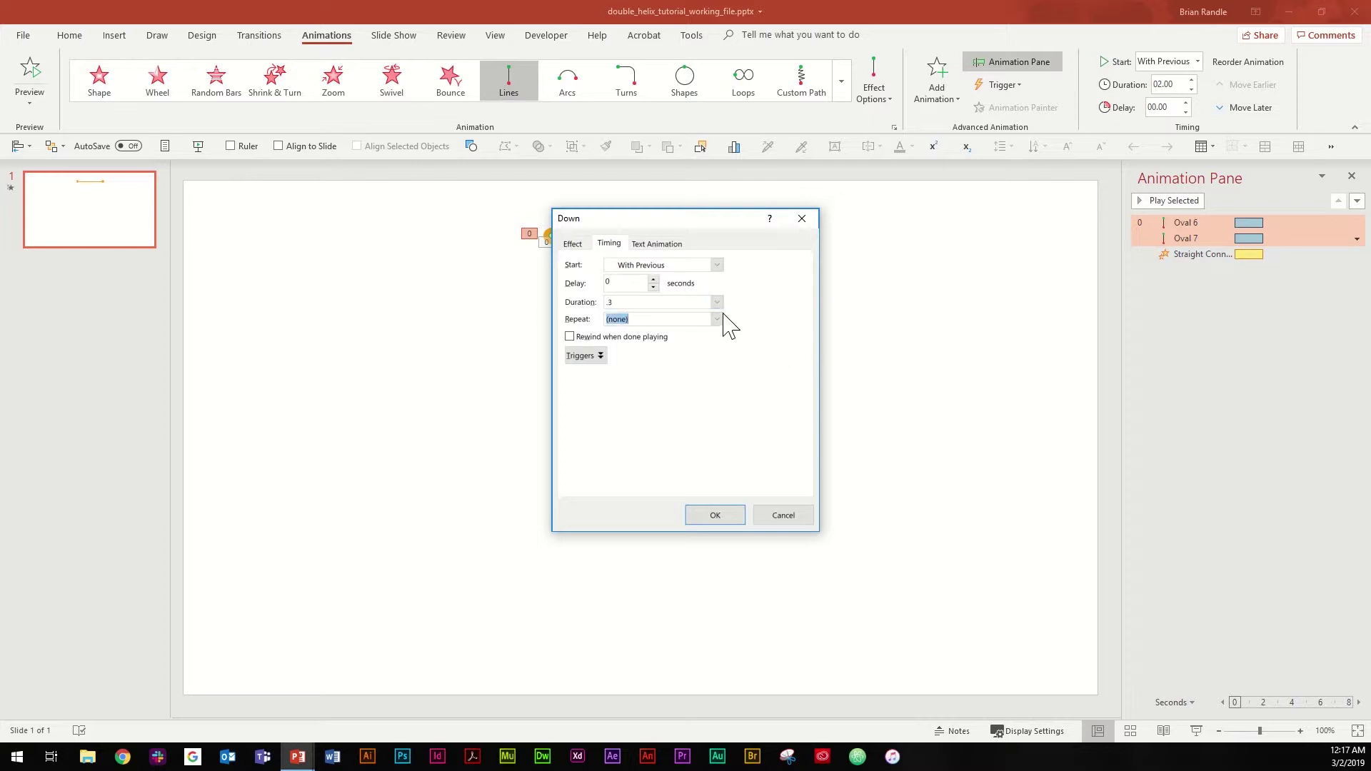
click(716, 320)
click(684, 406)
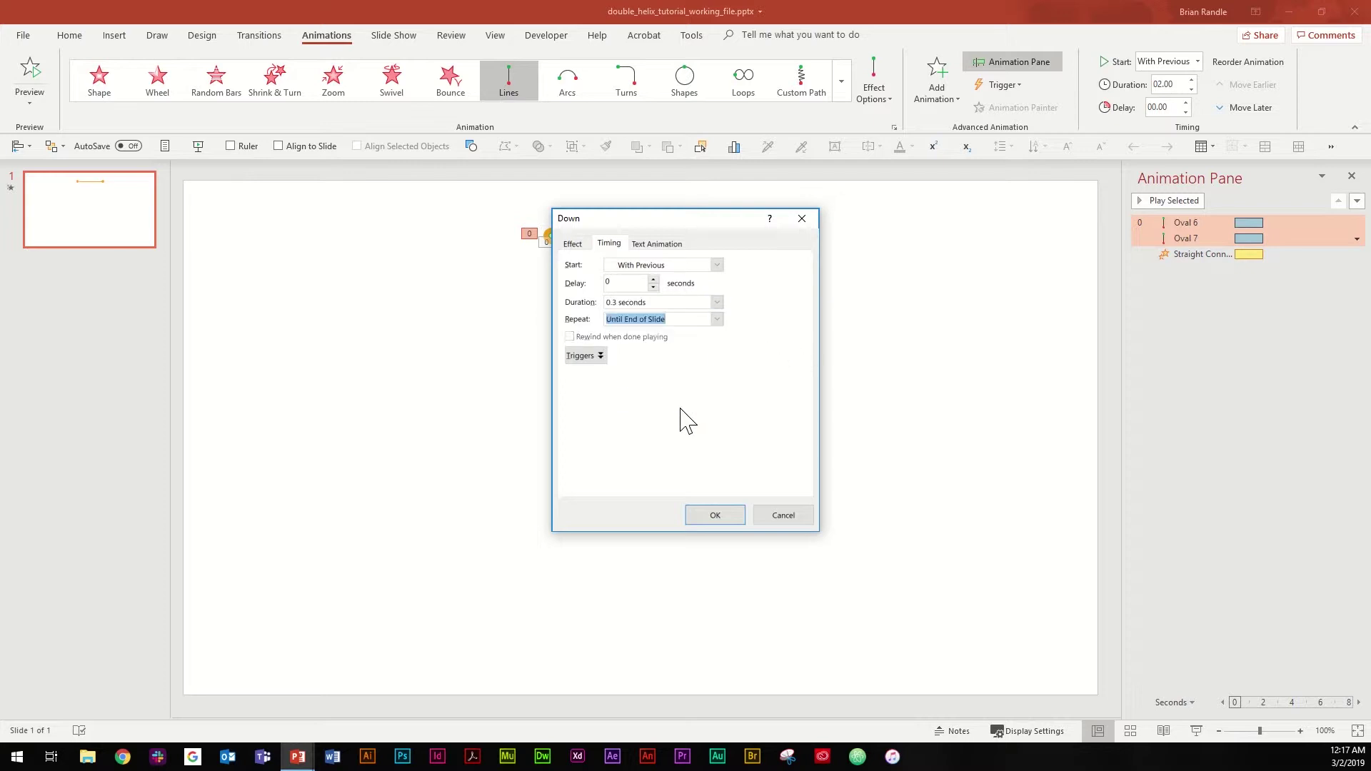
click(716, 515)
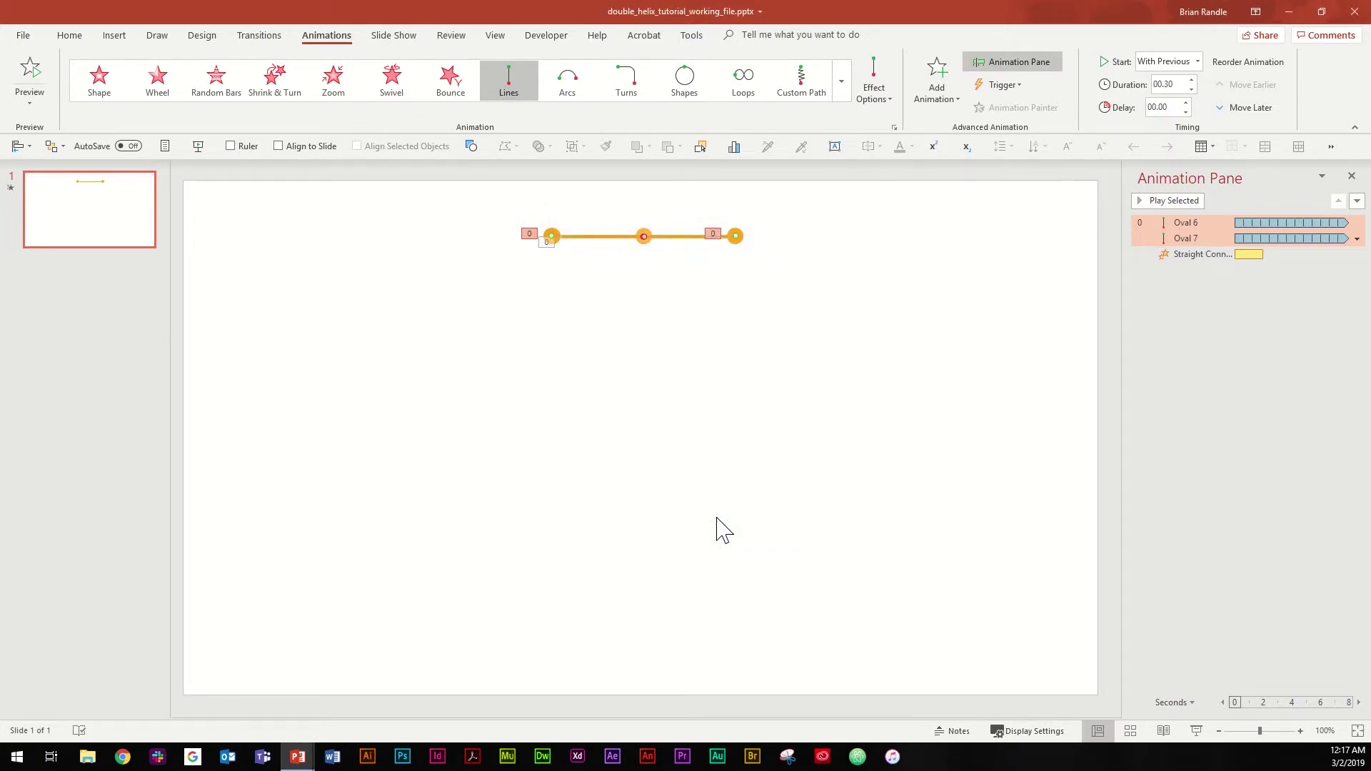
Step: Set the line's Grow/Shrink to 0% Horizontal with a 2-second smooth start and auto-reverse
double_click(1209, 254)
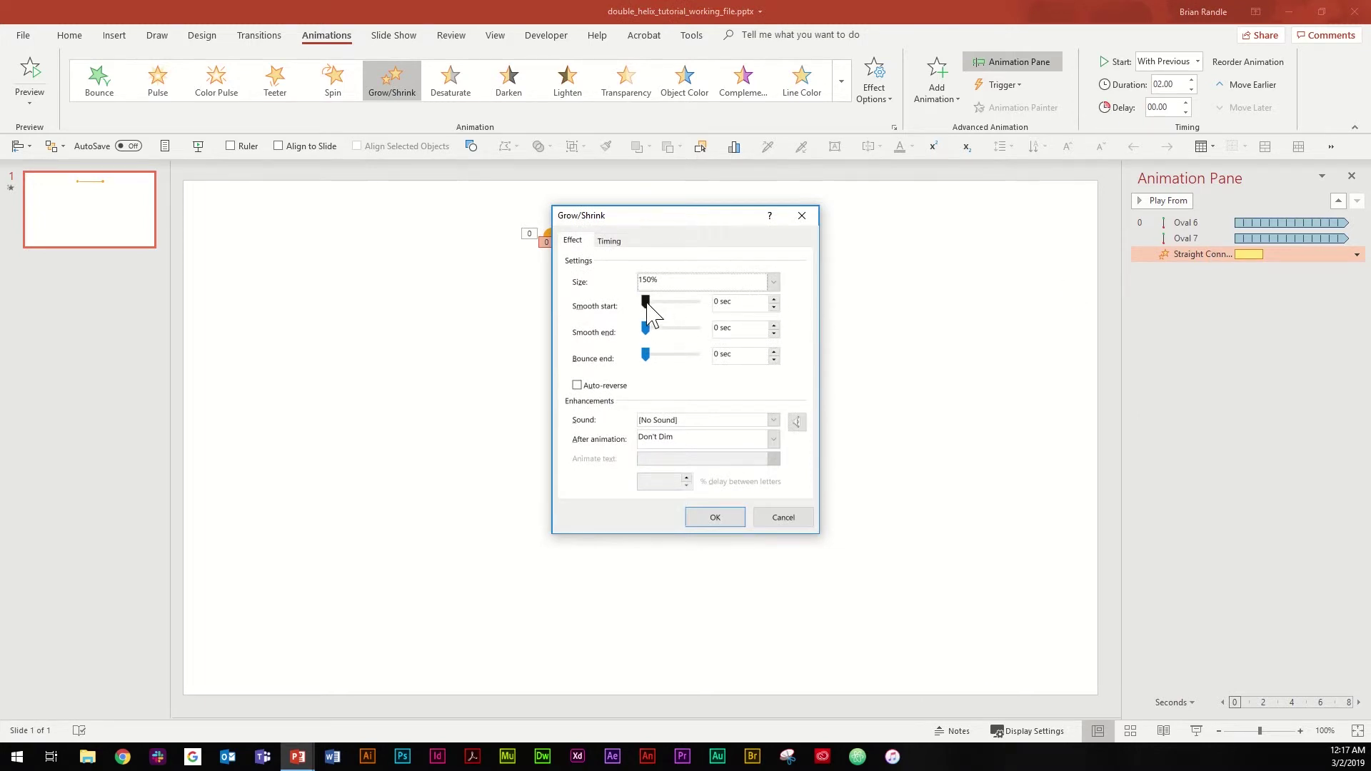
drag(647, 302, 725, 301)
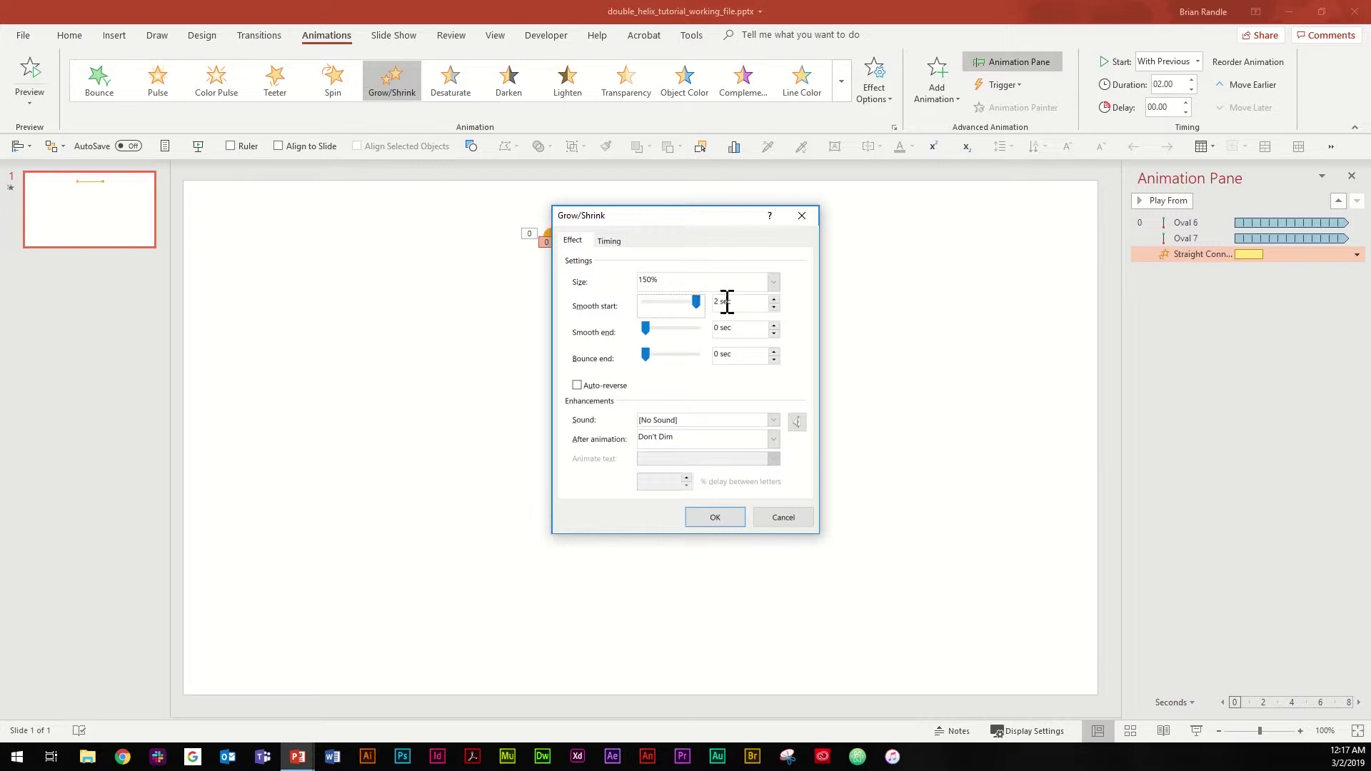
click(773, 282)
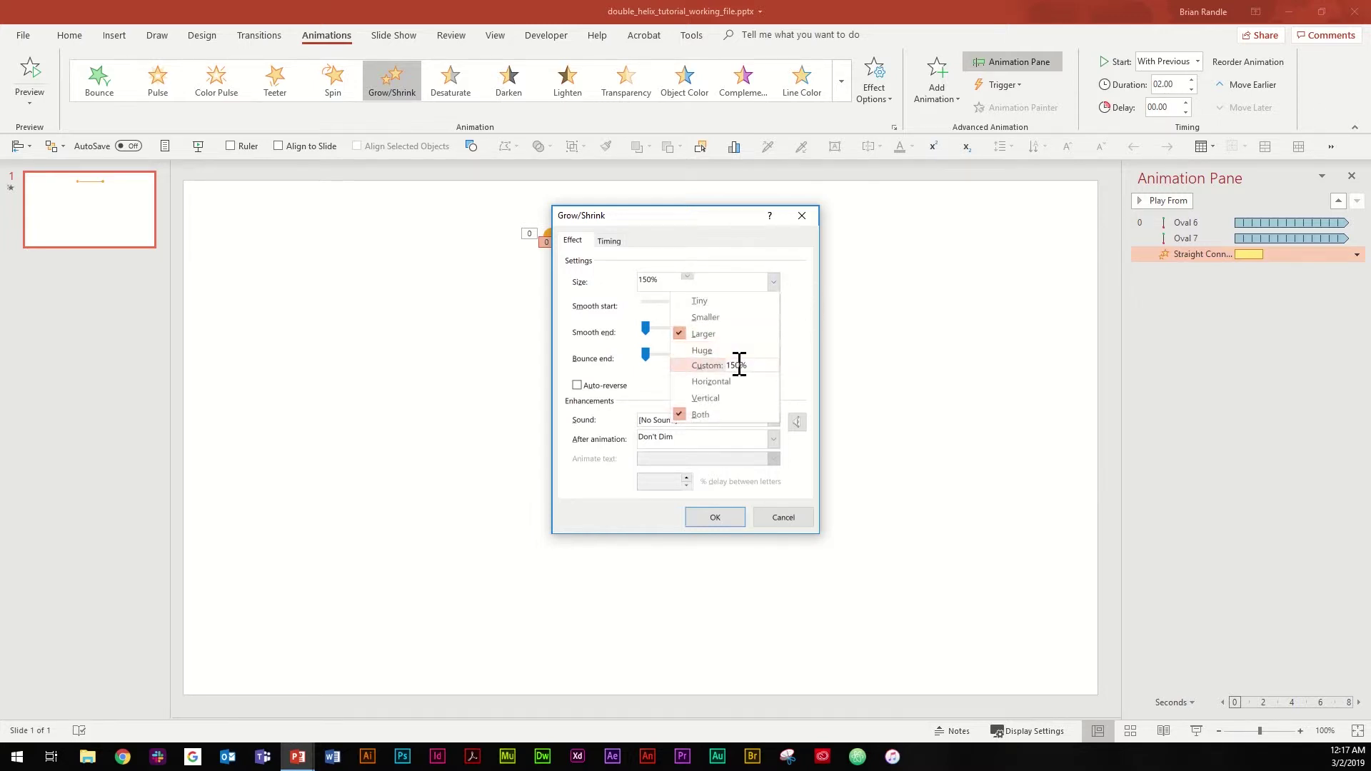
drag(739, 365, 724, 362)
key(BackSpace)
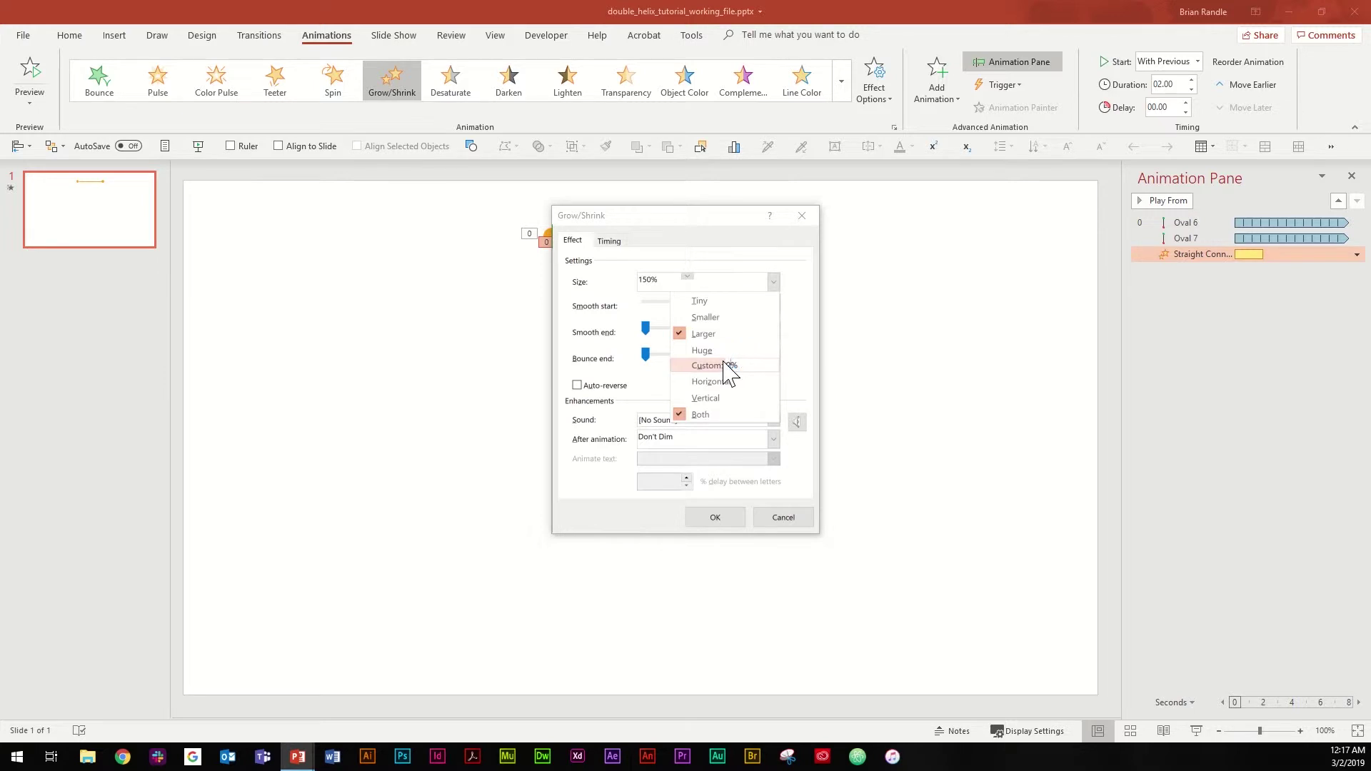
text(0)
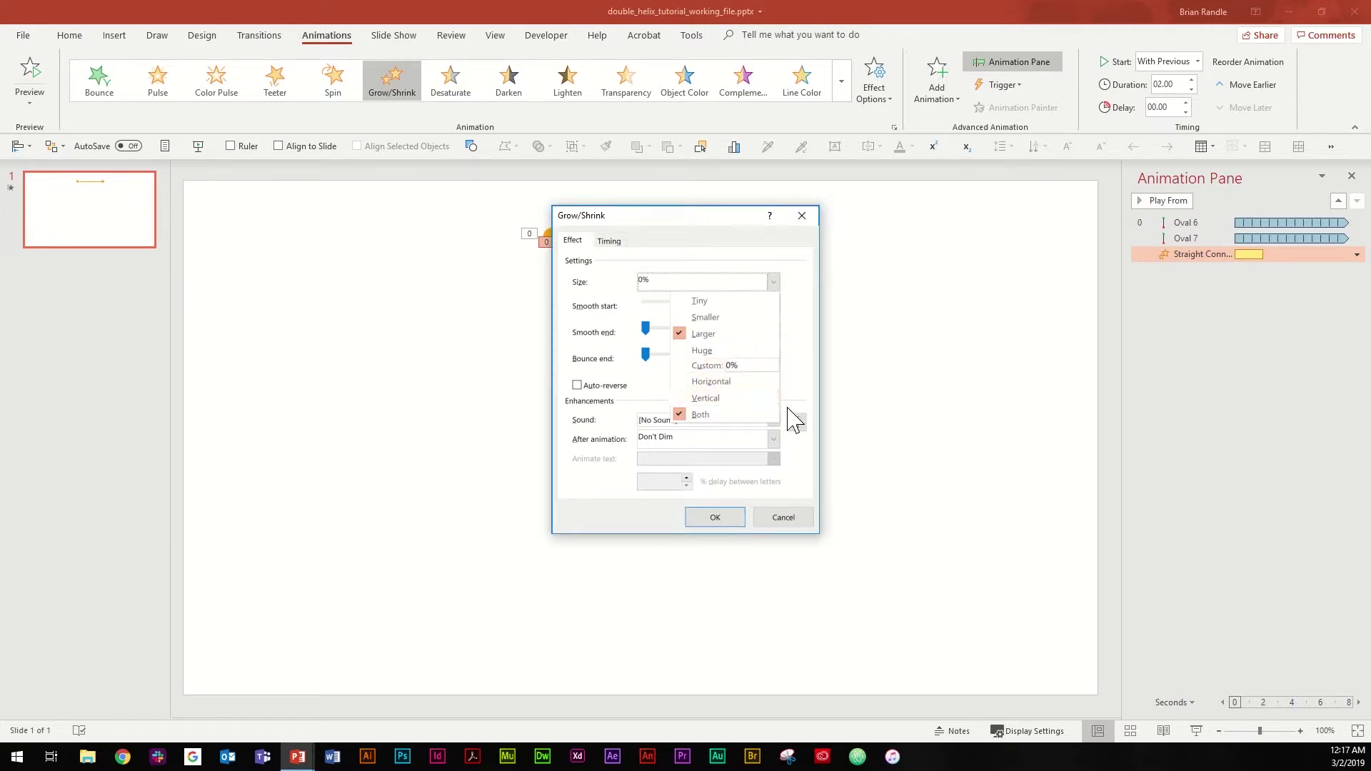
click(738, 385)
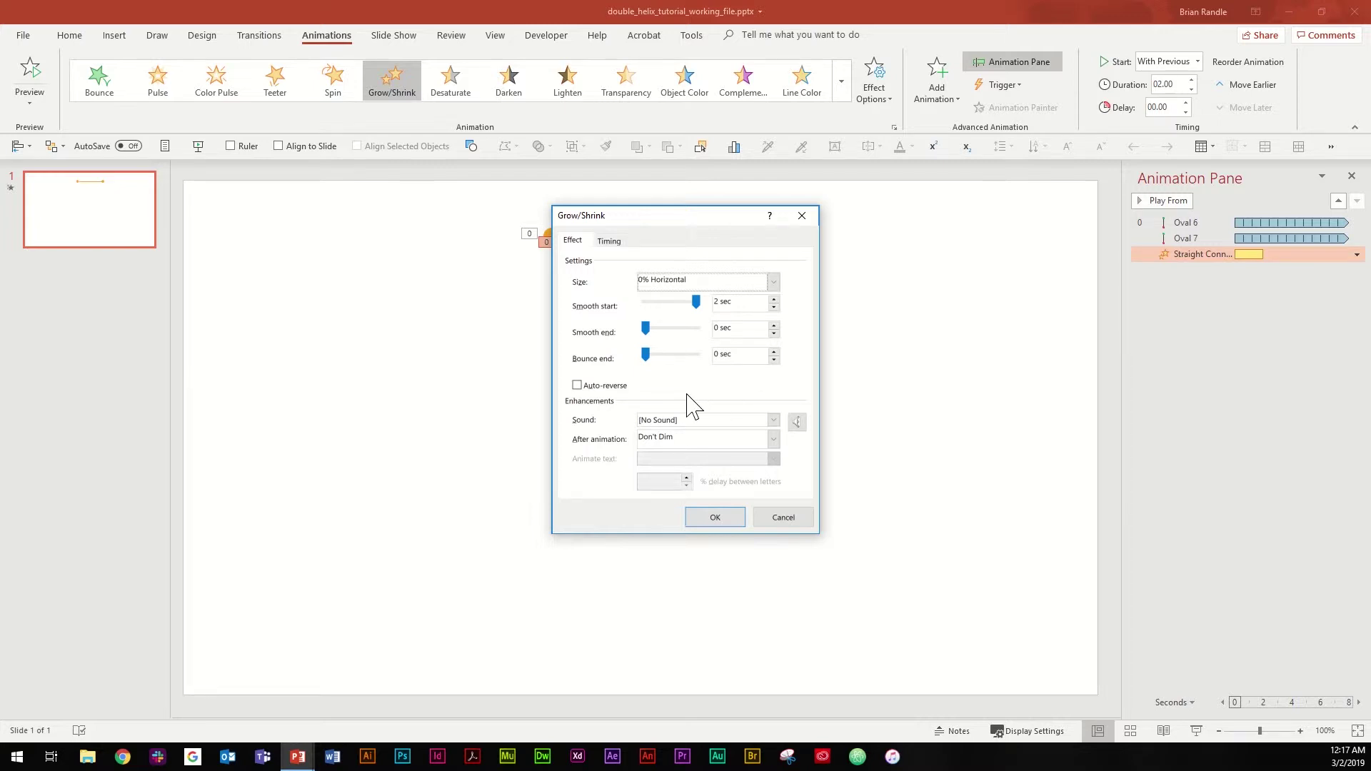
click(577, 386)
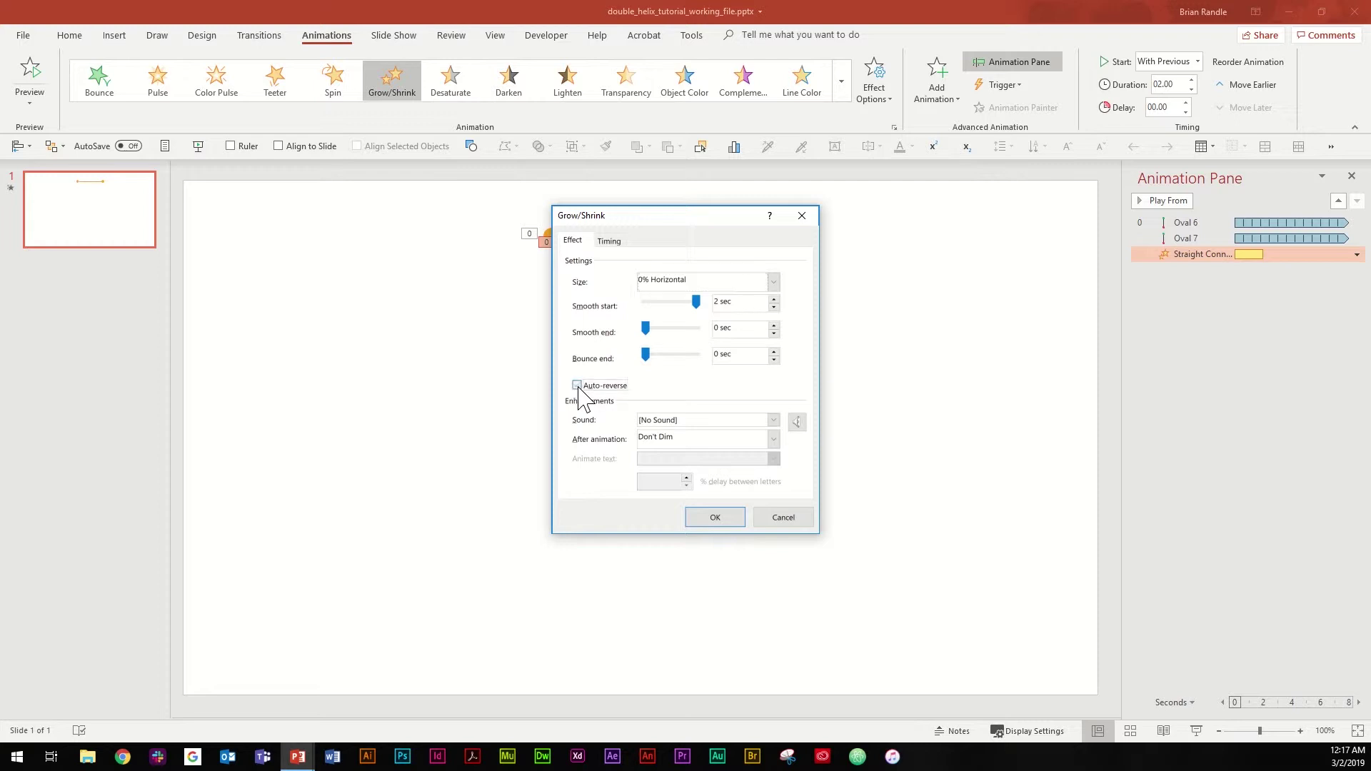
click(612, 243)
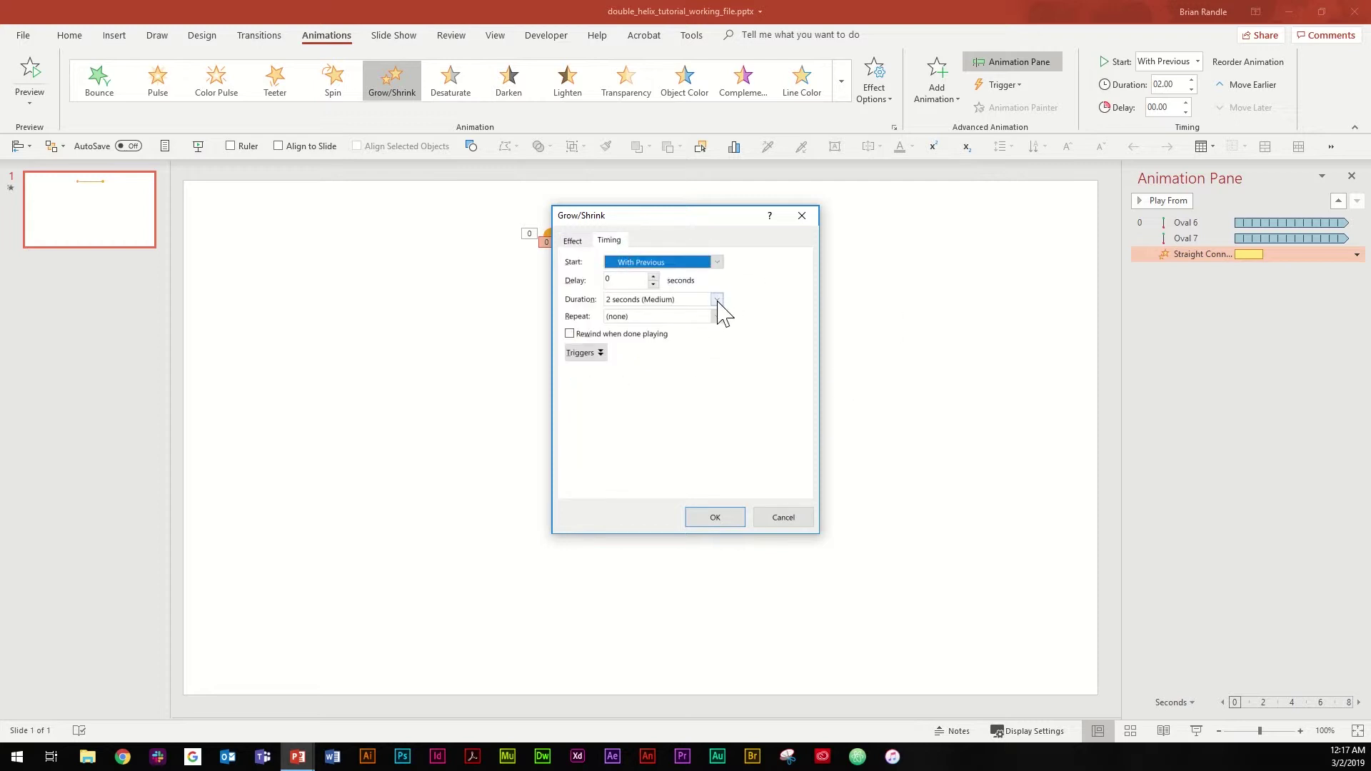
Step: Give the line's Grow/Shrink a .3-second duration, repeating Until End of Slide
click(684, 304)
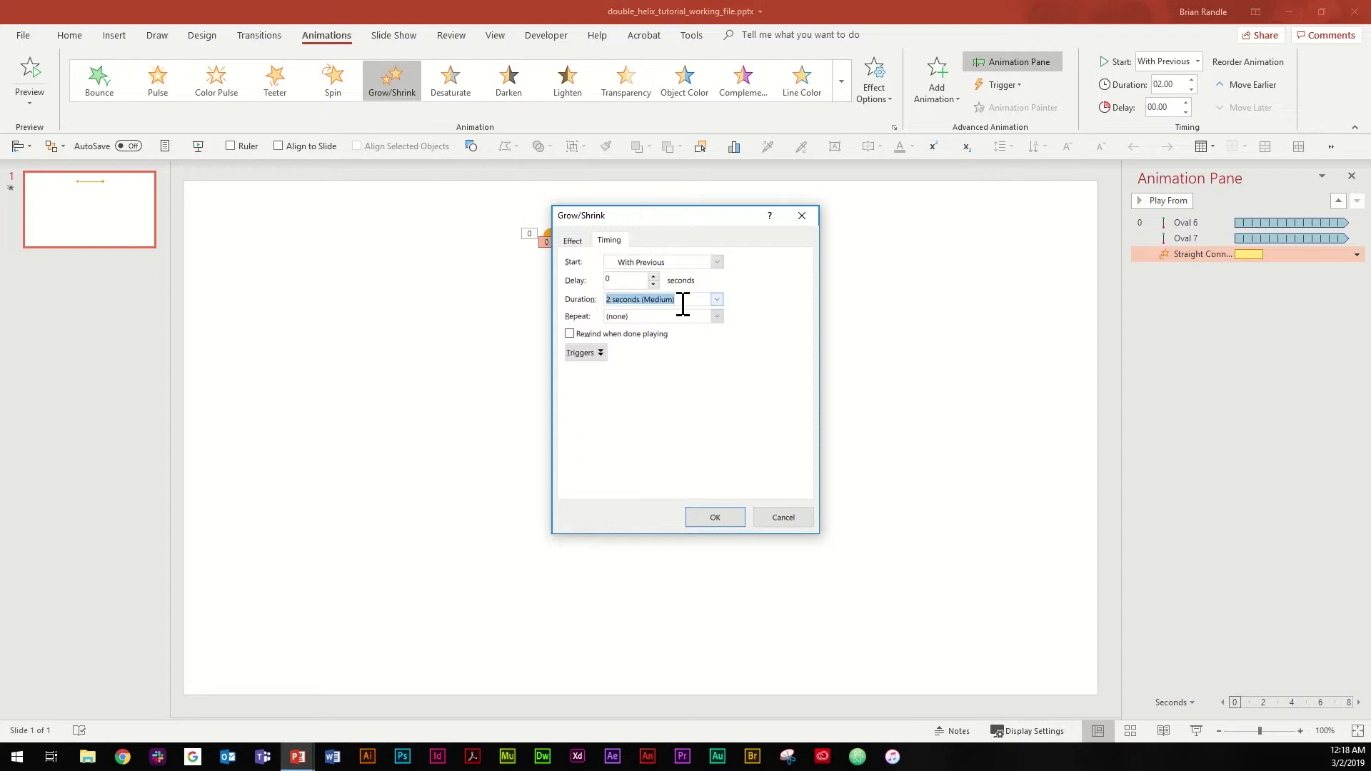
text(.3)
click(716, 316)
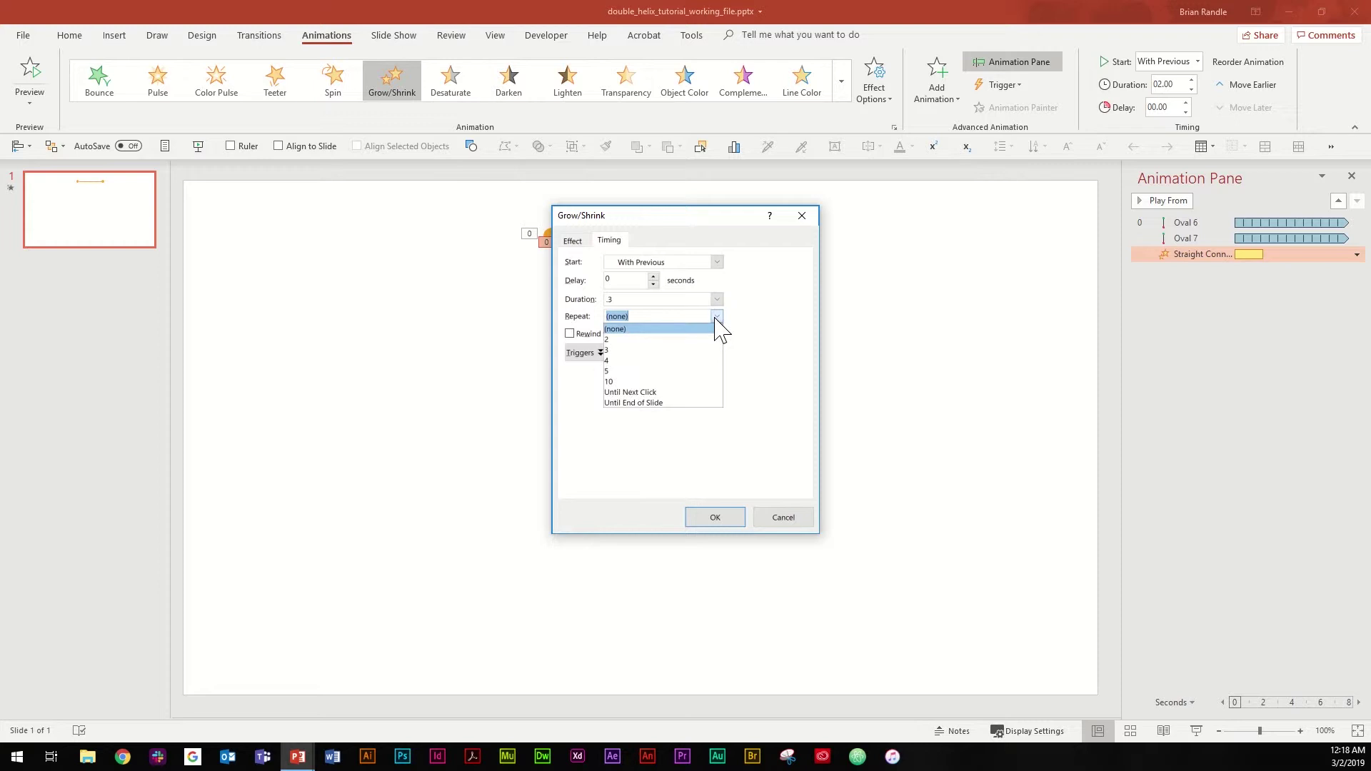
click(684, 403)
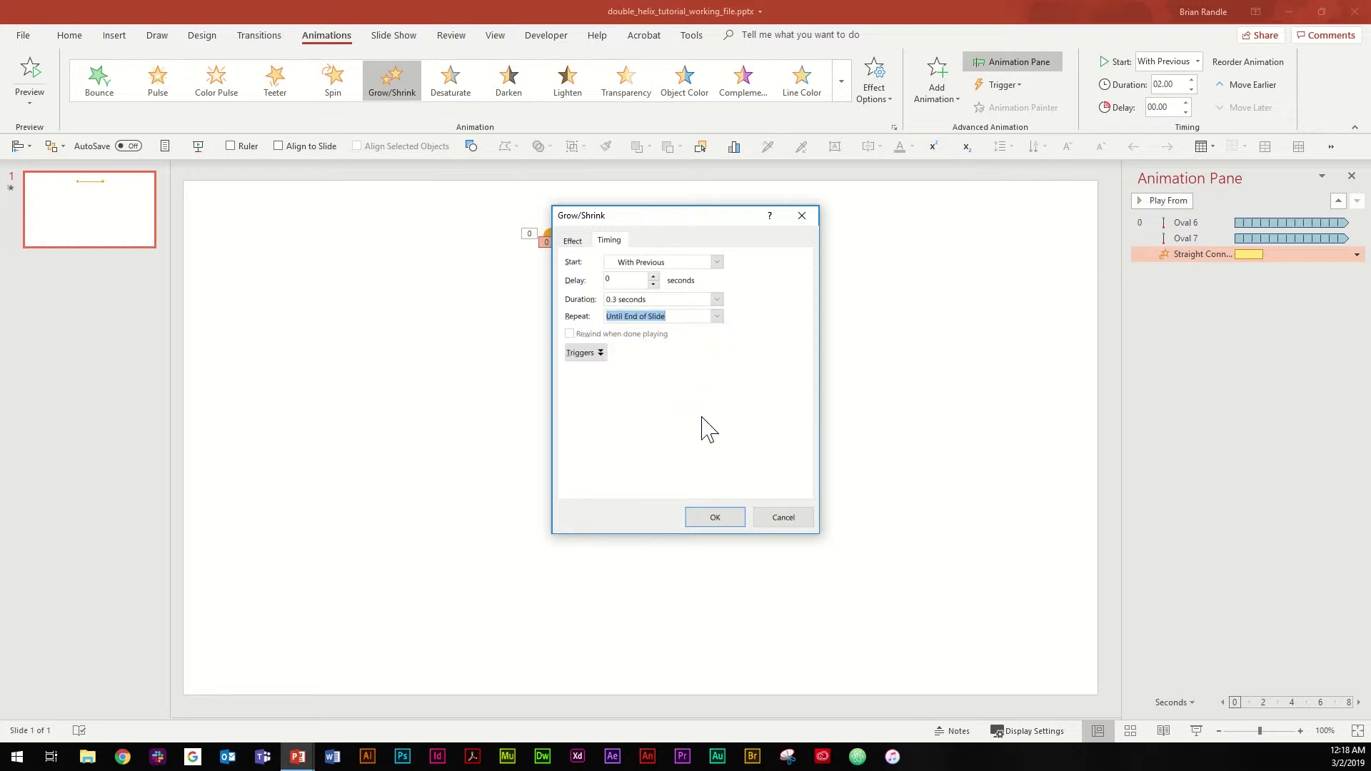
click(717, 518)
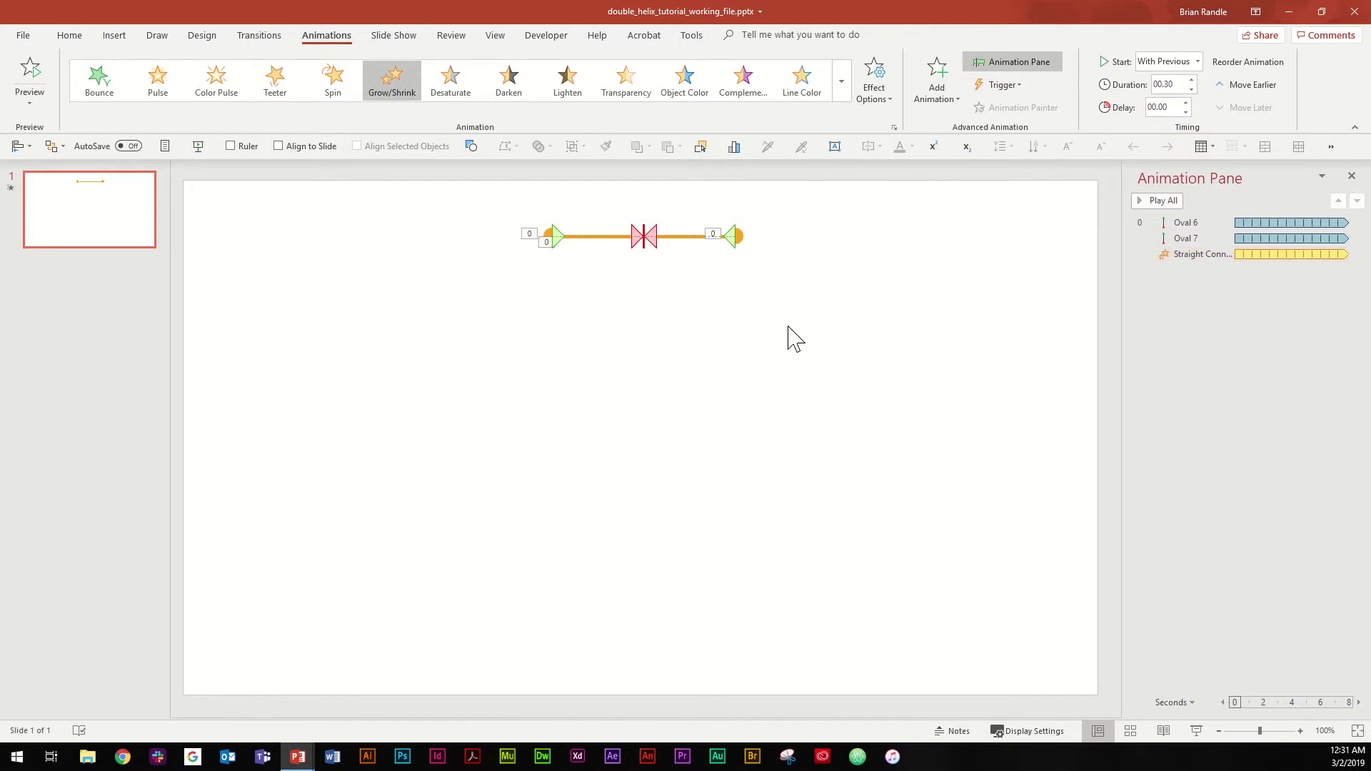
Step: Ctrl+drag a copy of the rung and its two circles just below the first
drag(789, 326, 482, 214)
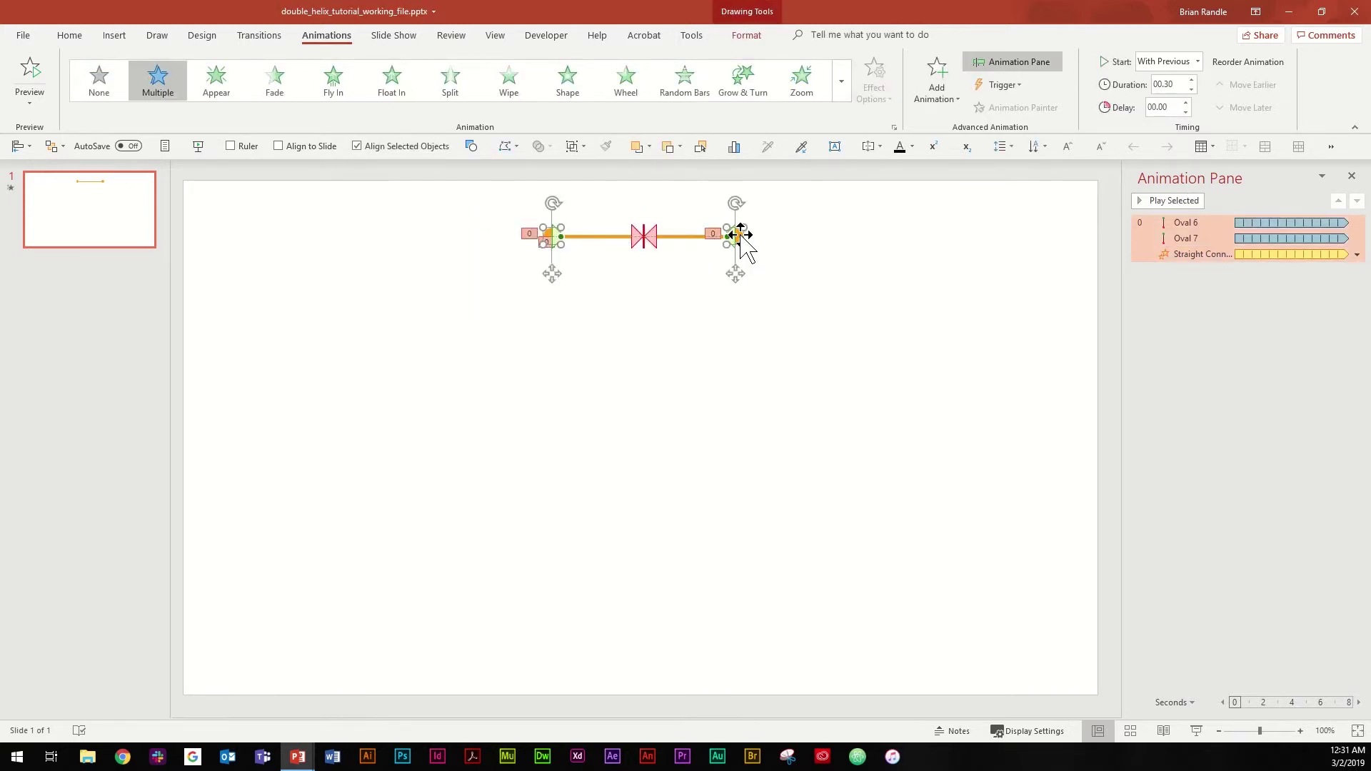
drag(742, 240, 742, 240)
drag(741, 240, 742, 264)
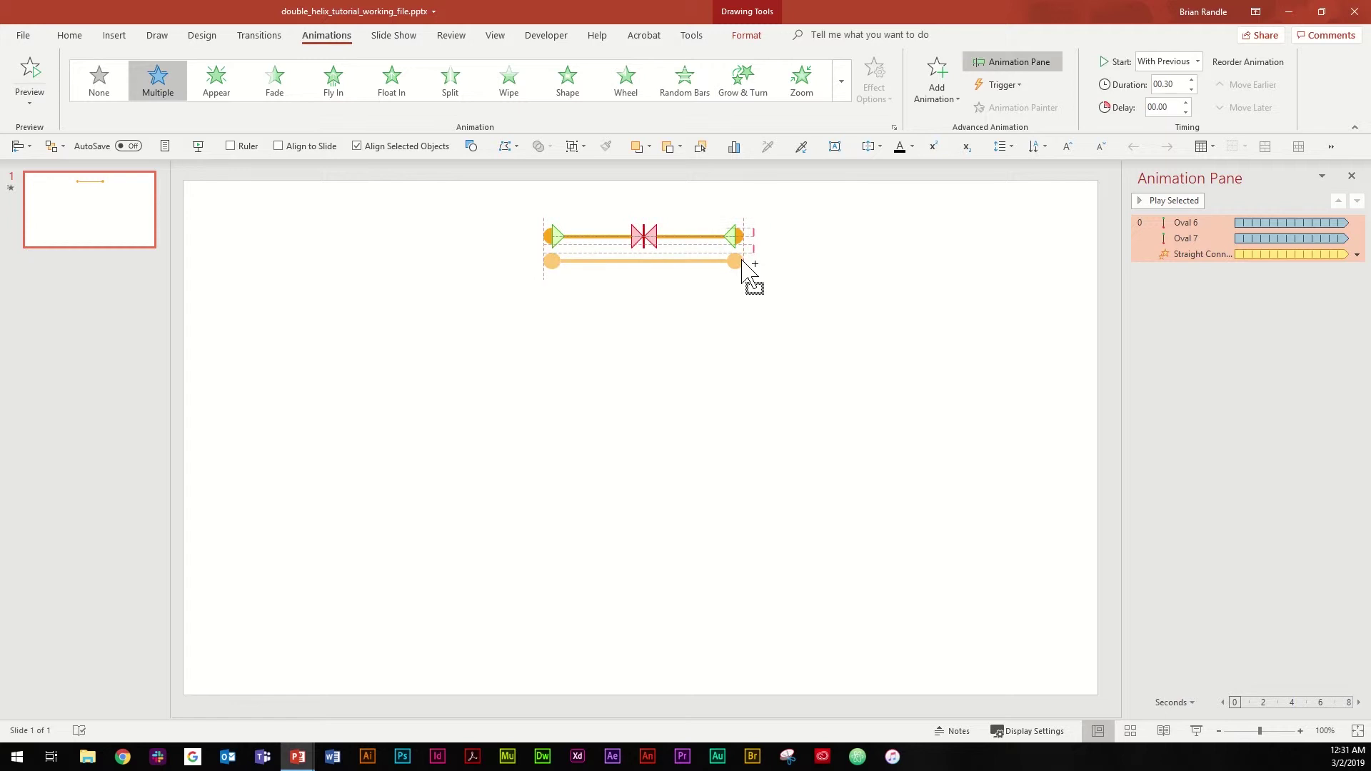
mouse_move(742, 261)
mouse_down()
mouse_move(702, 273)
mouse_move(723, 252)
mouse_move(732, 261)
mouse_up()
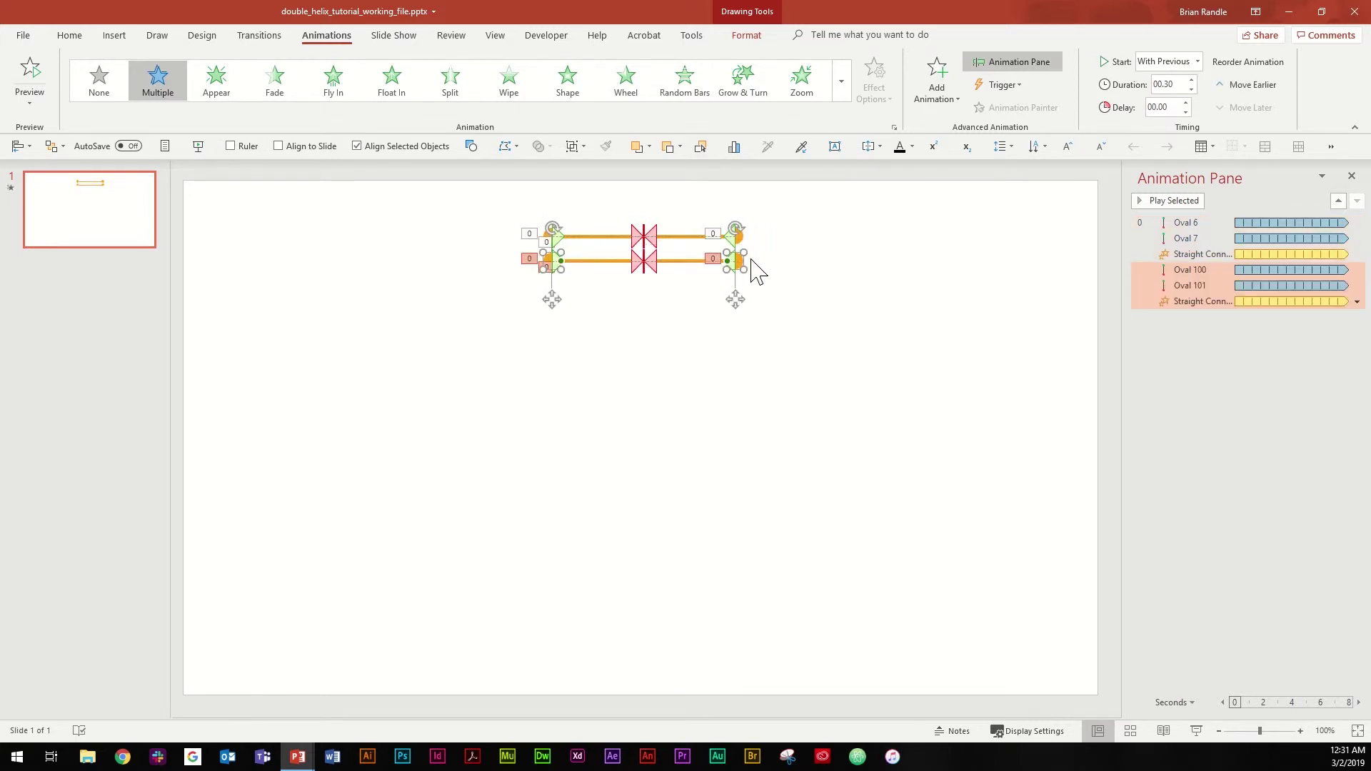
Step: Set the copied rung's animation delay to 0.1 seconds
click(1171, 107)
text(.1)
key(Tab)
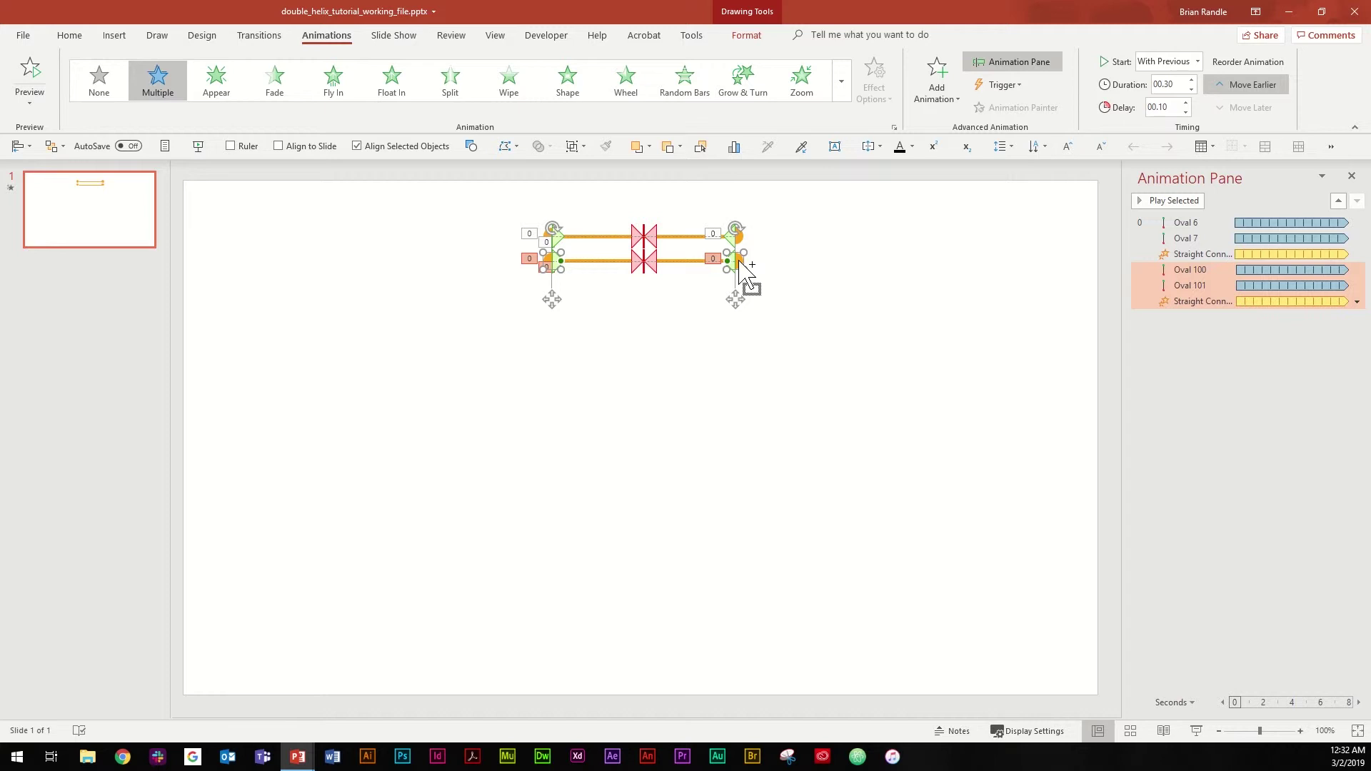
Step: Copy the rung into a third row below and give it a 0.2-second delay
drag(739, 264, 738, 286)
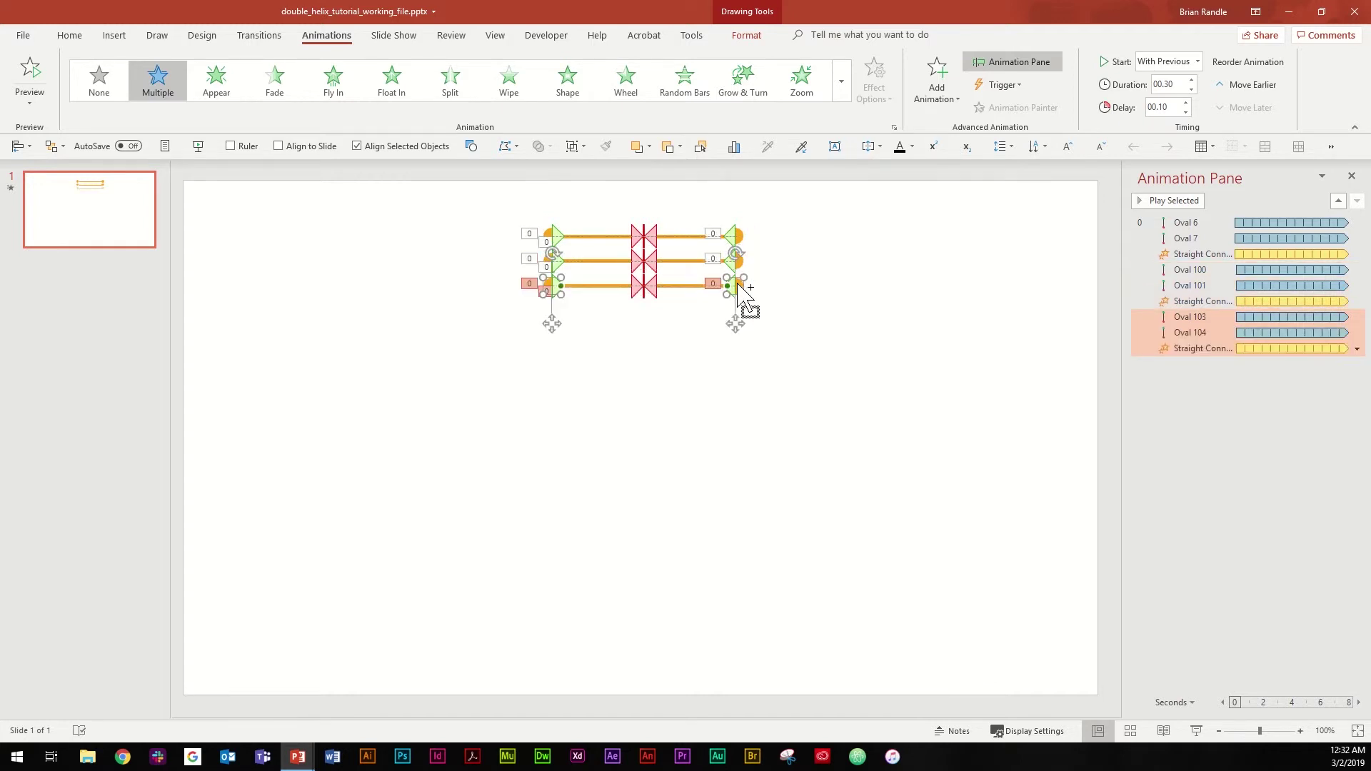
double_click(1172, 109)
key(BackSpace)
key(Tab)
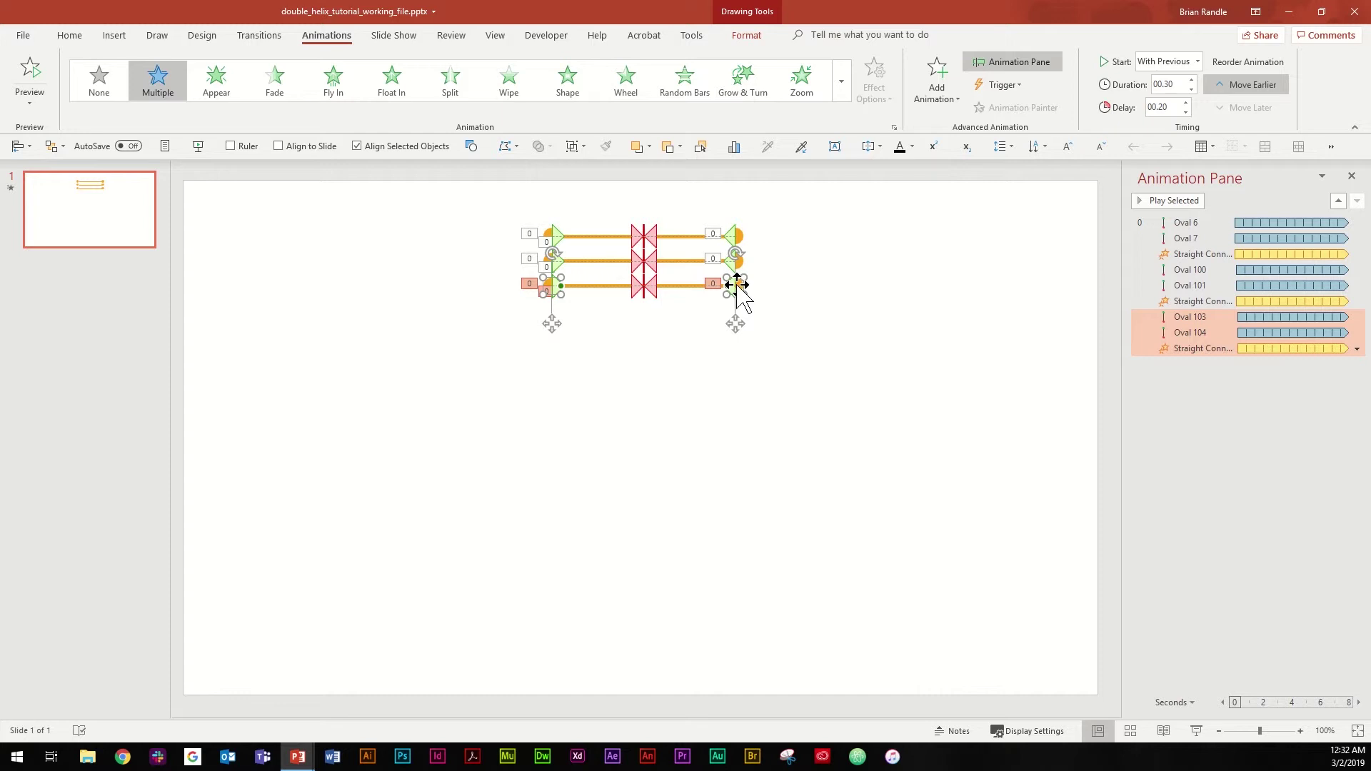
Step: Add further rungs below with delays stepping 0.4, 0.5, 0.6, 0.7 and 0.8 seconds
drag(737, 285, 744, 614)
click(1171, 107)
text(0.4)
click(1164, 107)
text(0.5)
click(1164, 107)
text(0.6)
click(1166, 107)
text(0.7)
click(1164, 107)
text(0.8)
Step: Continue the new rungs with delays of 0.9, 1, 1.1, 1.2, 1.3 and 1.4 seconds
click(1164, 107)
text(0.9)
click(1164, 107)
text(1)
click(1164, 107)
text(1.1)
click(1164, 107)
text(1.2)
click(1173, 108)
text(1.3)
click(1169, 107)
text(1.4)
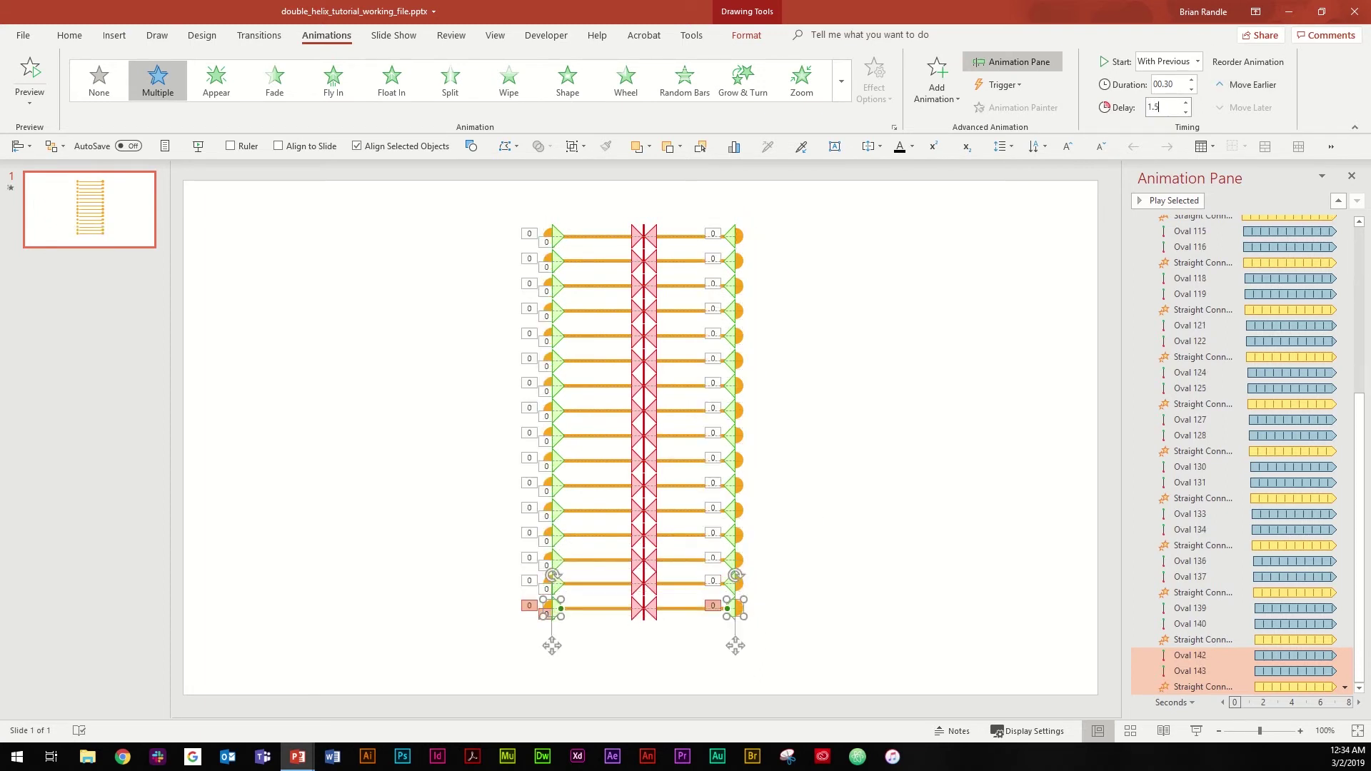
Step: Distribute the right-hand column of circles evenly from top to bottom
click(833, 460)
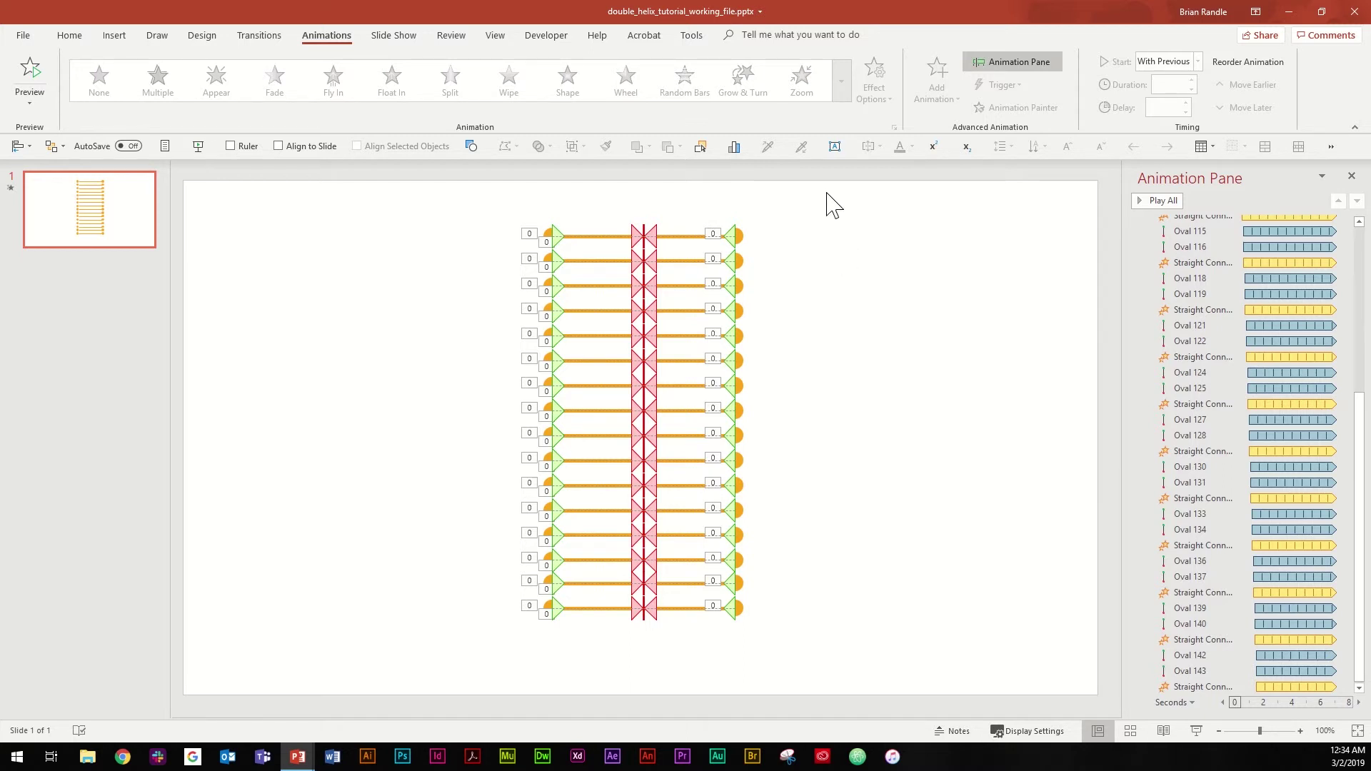
drag(825, 197, 711, 647)
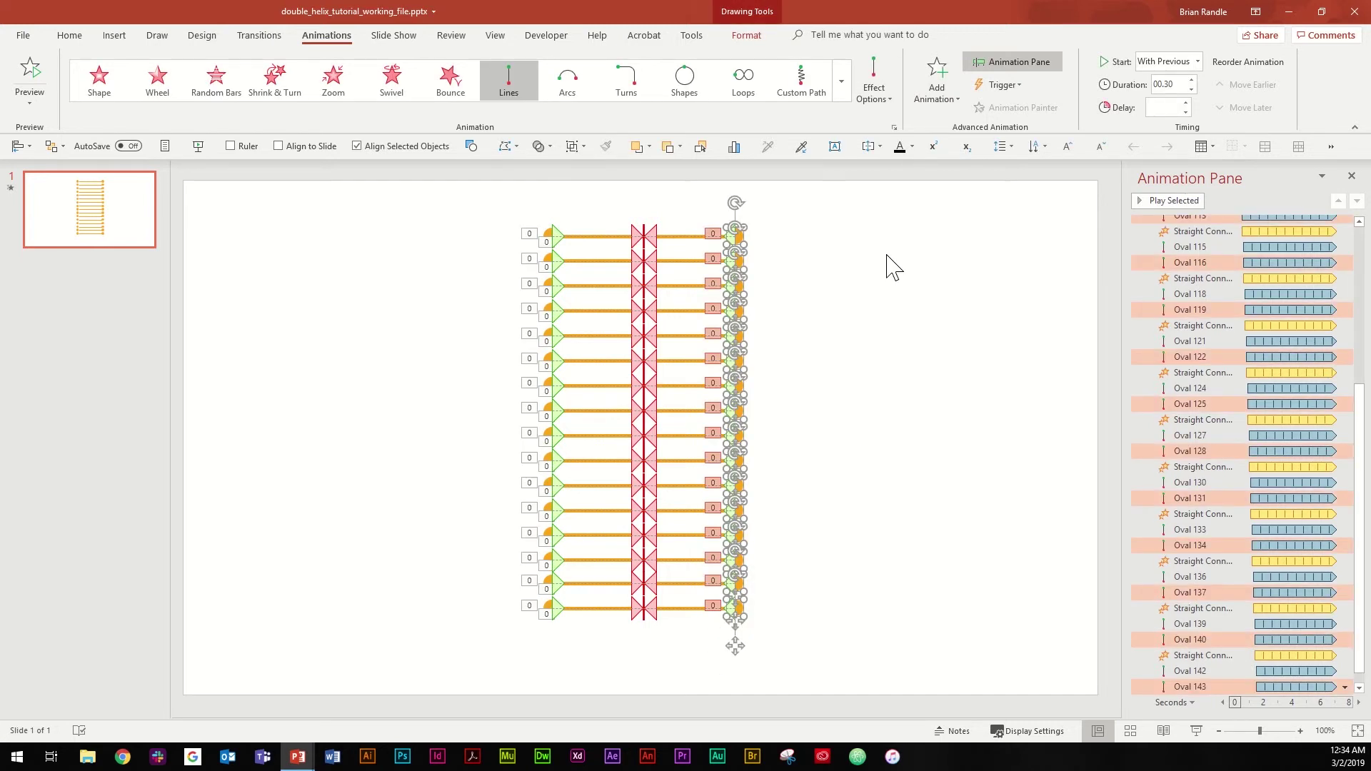
click(70, 37)
click(822, 82)
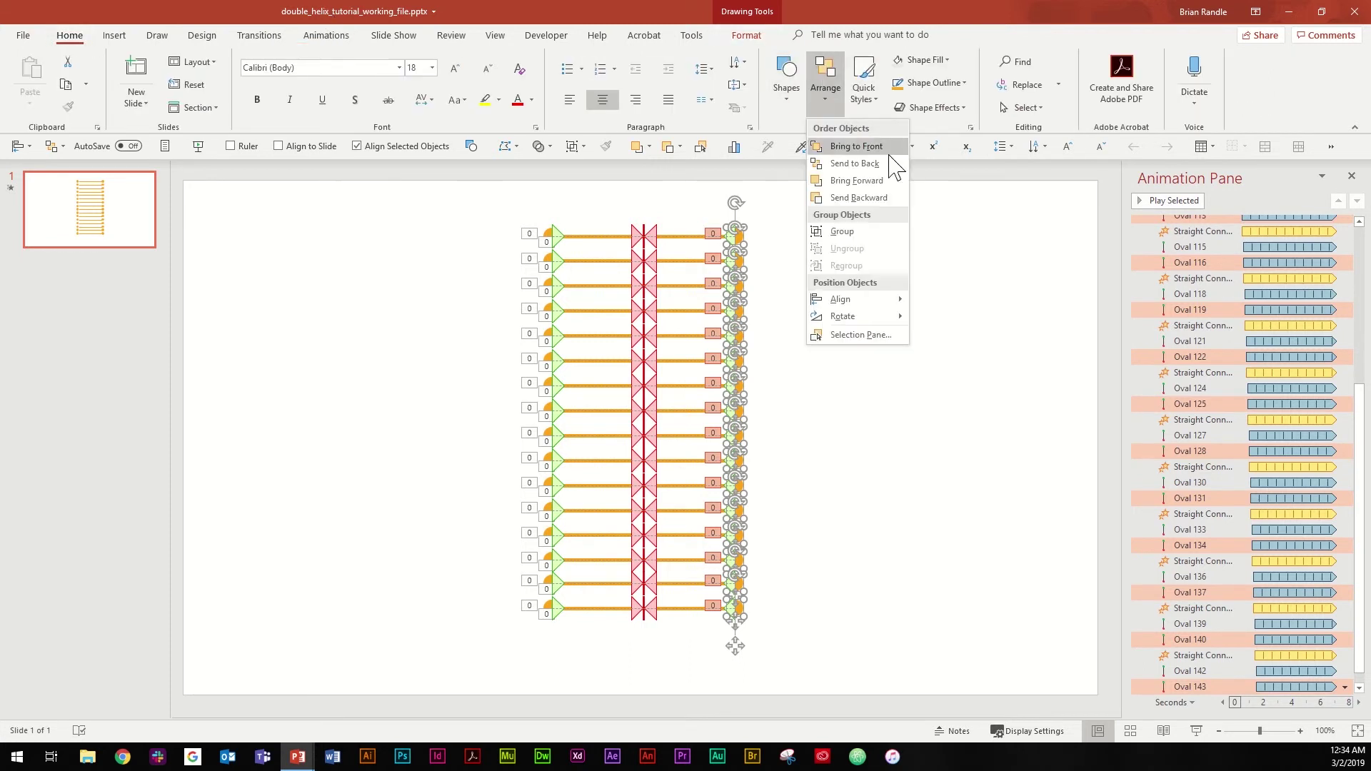
mouse_move(871, 304)
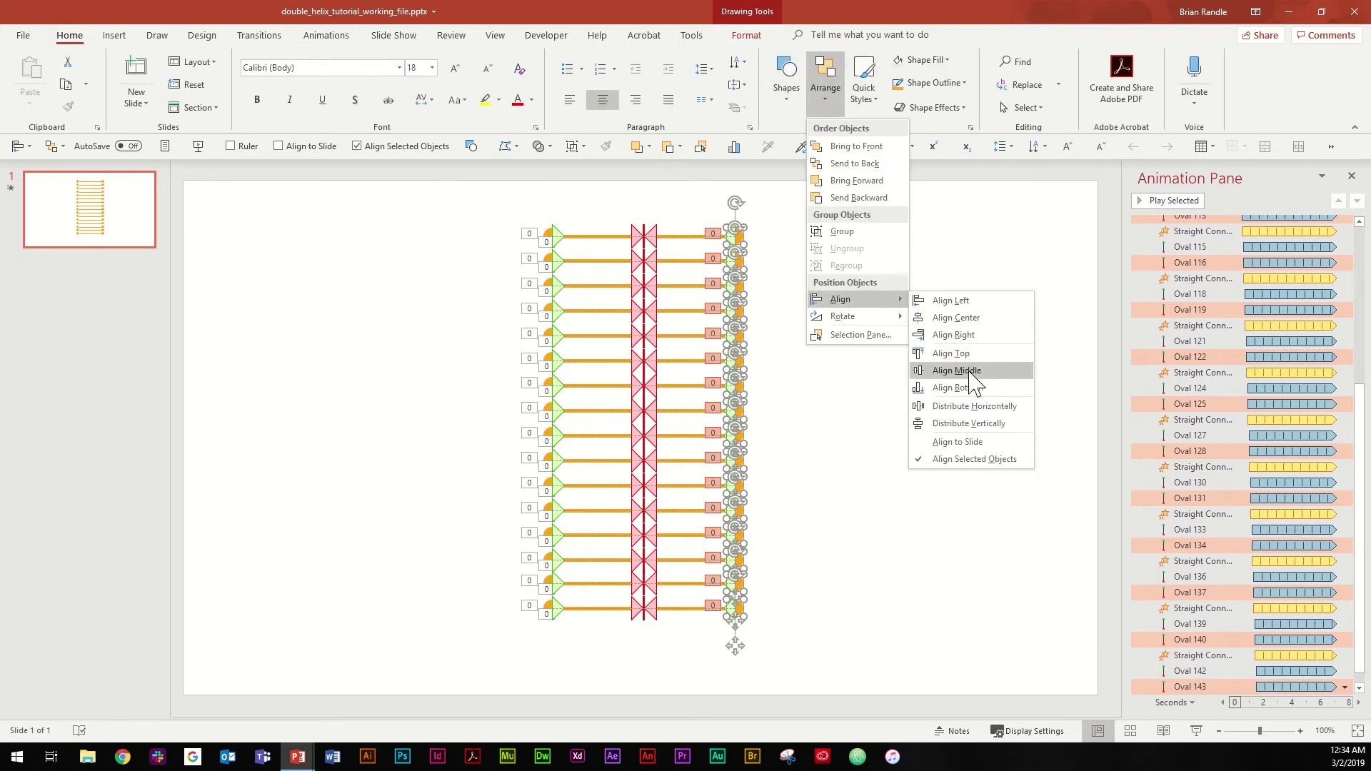
click(971, 423)
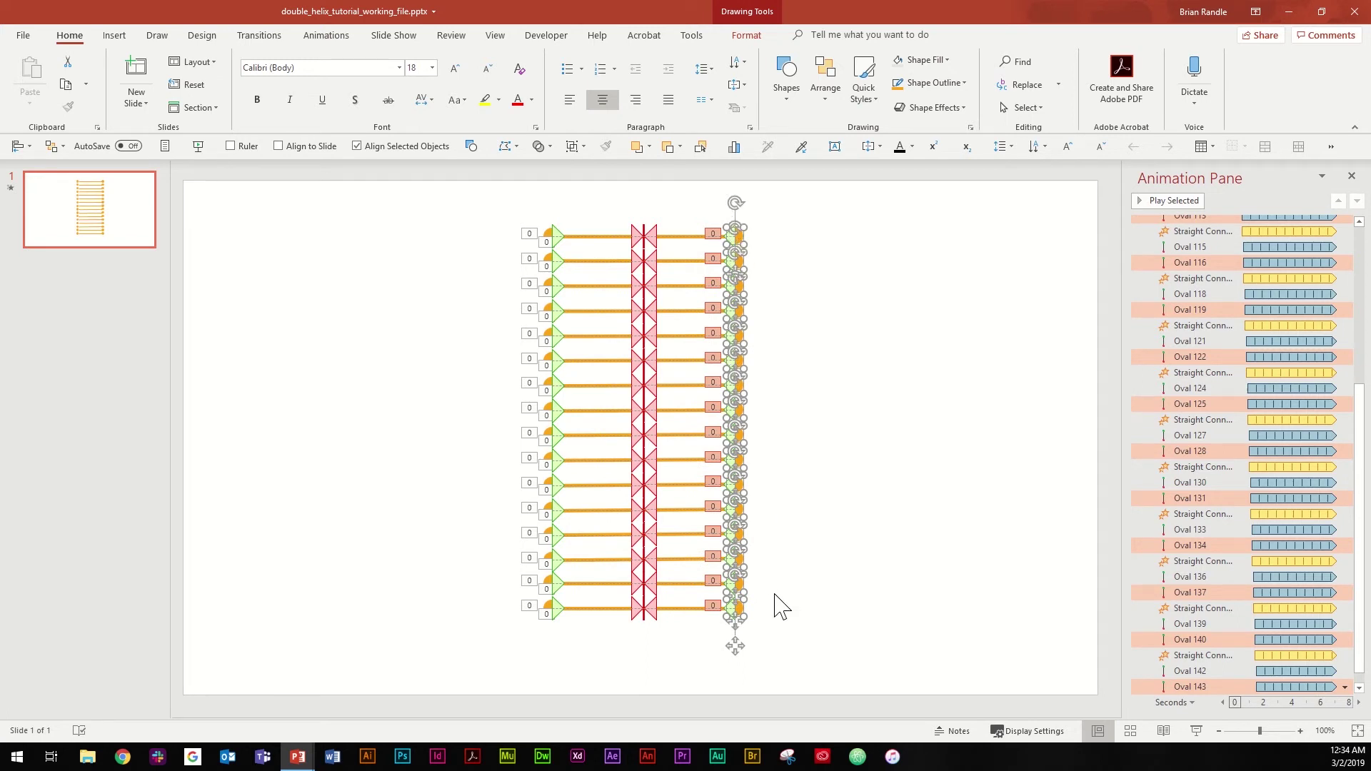
Step: Distribute the left-hand column of circles evenly from top to bottom
drag(521, 197, 609, 688)
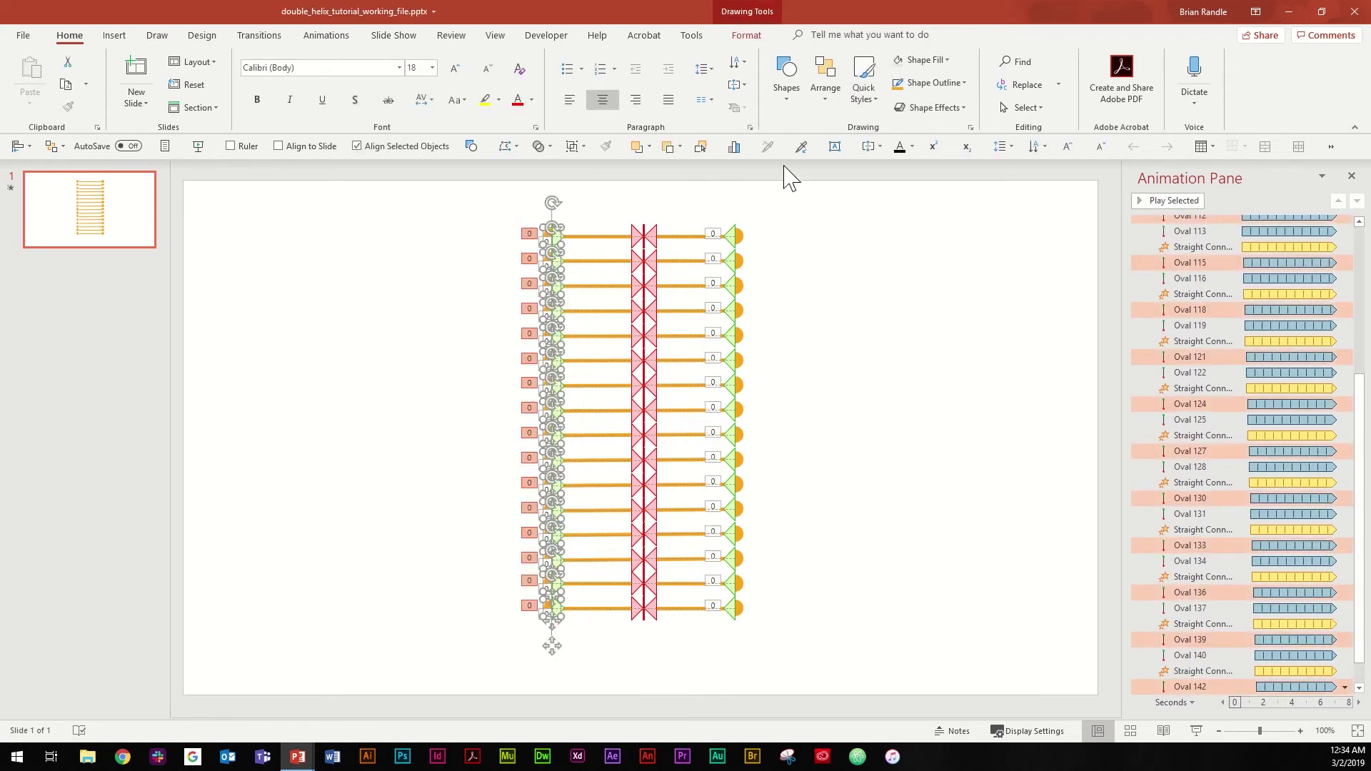
click(833, 100)
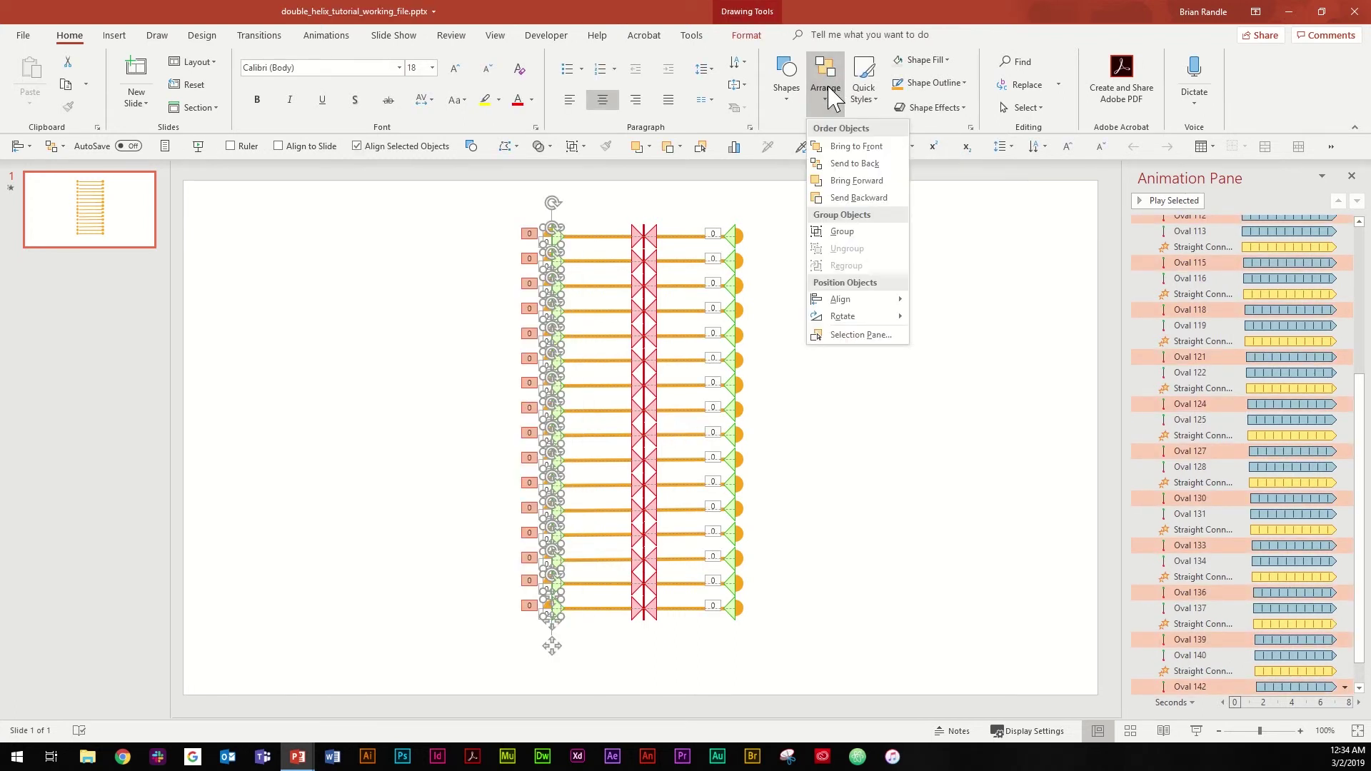
mouse_move(860, 303)
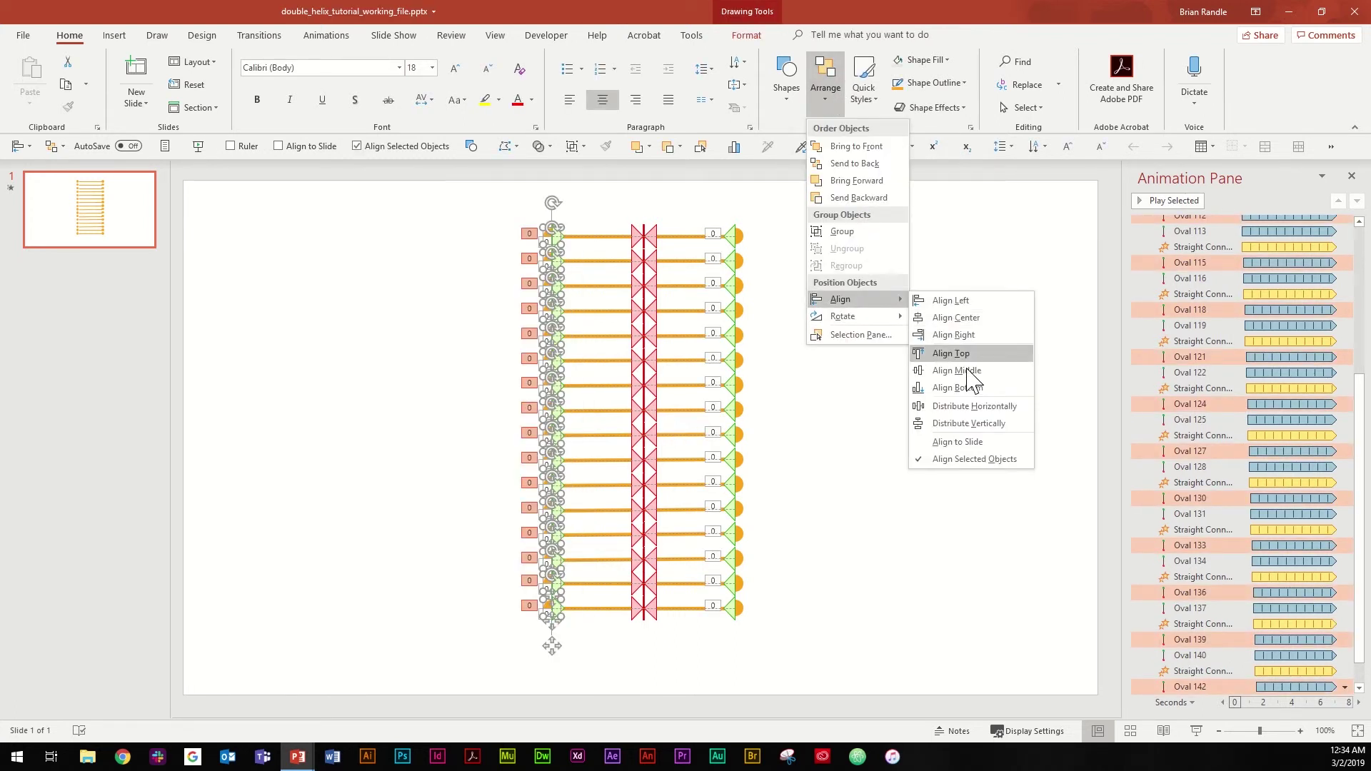
click(965, 429)
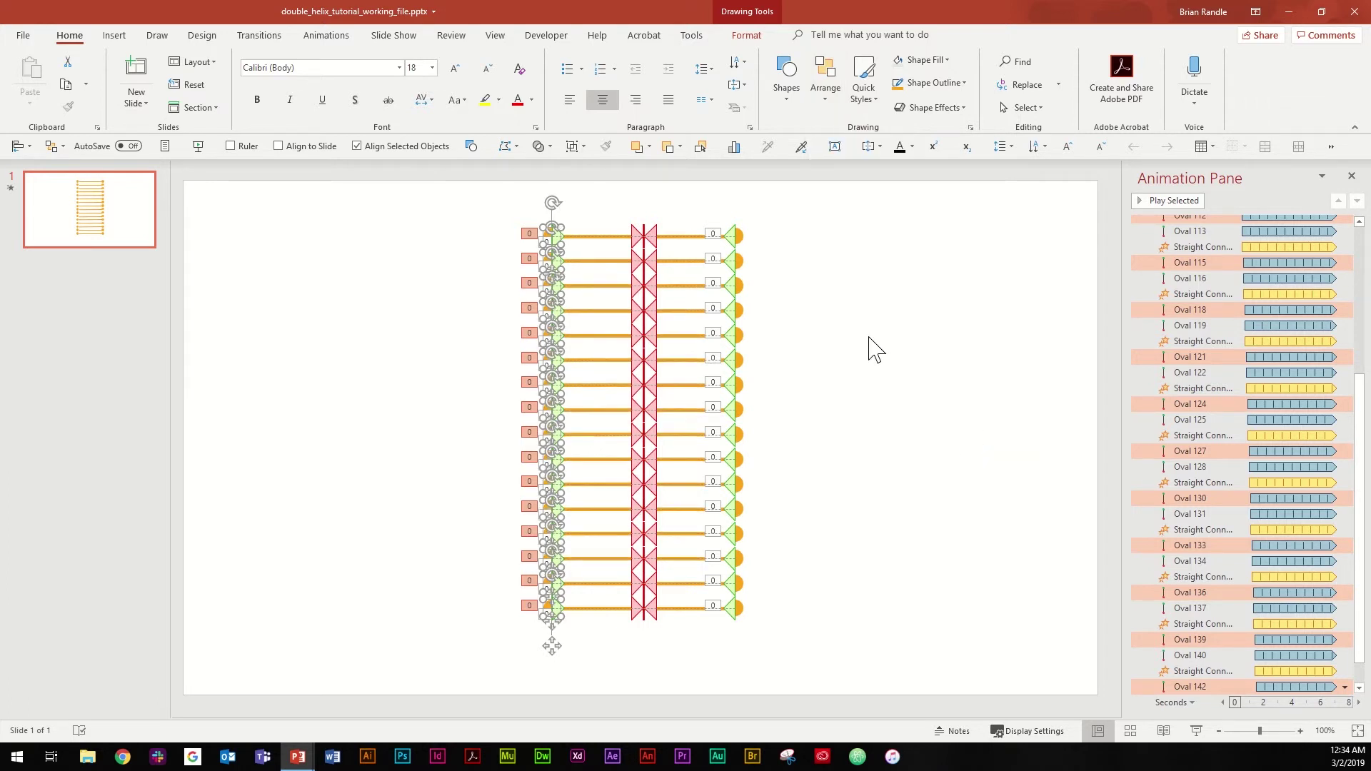
click(587, 227)
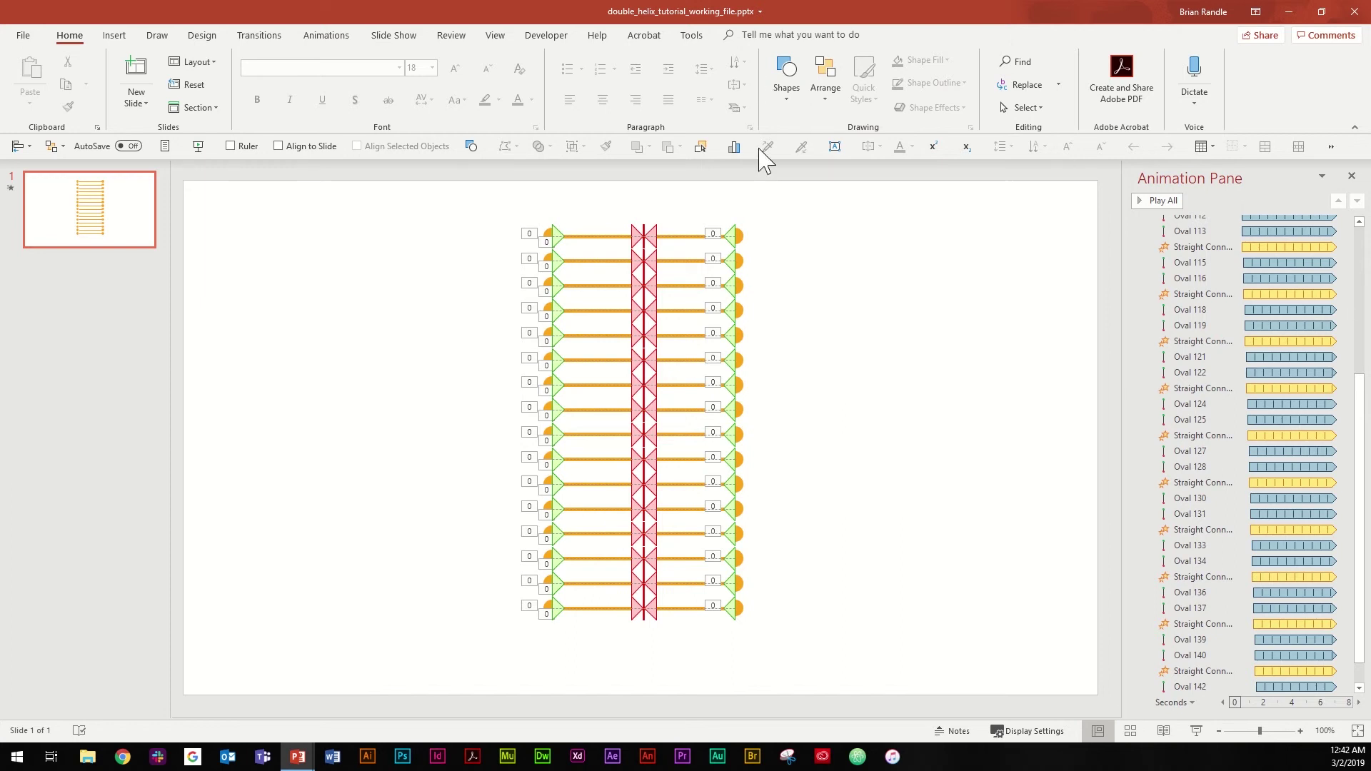
Step: Add a Fade entrance animation to every selected shape of the ladder
drag(809, 200, 484, 672)
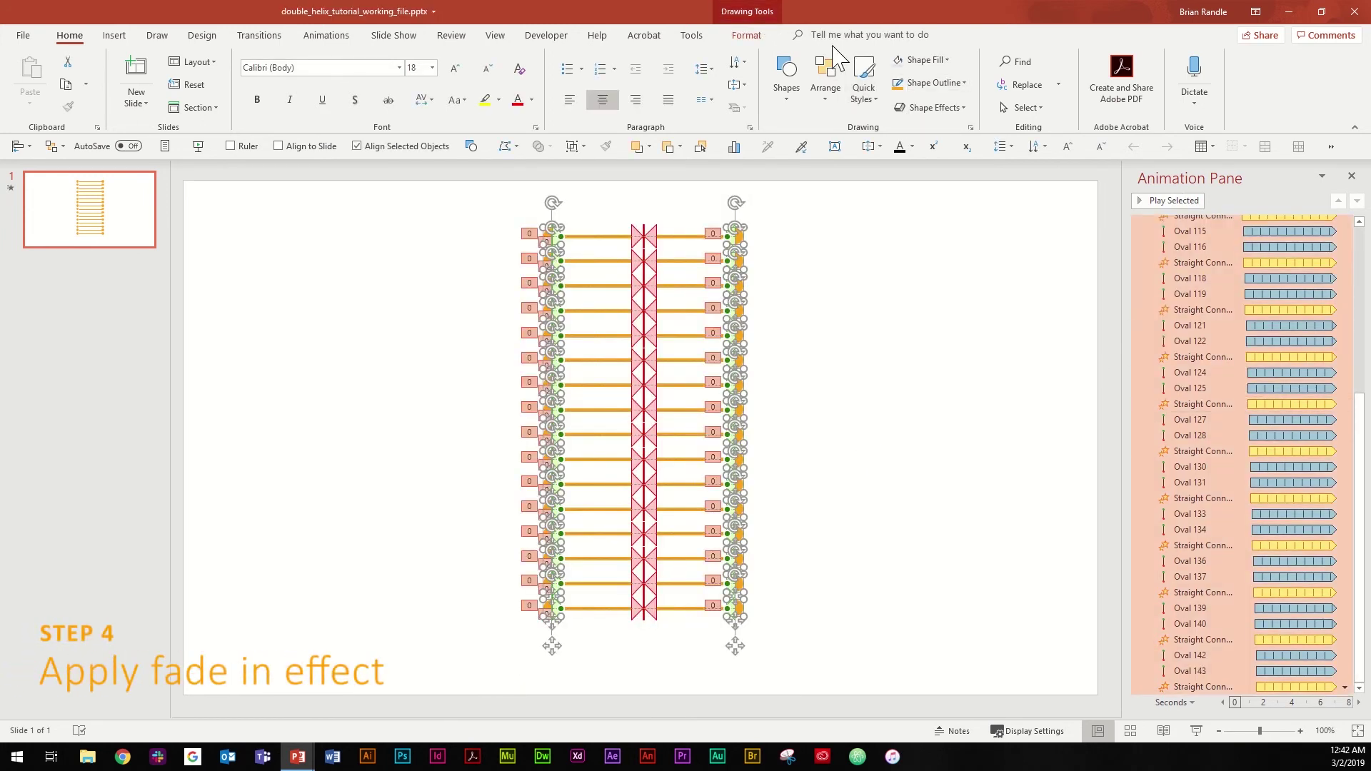
click(310, 41)
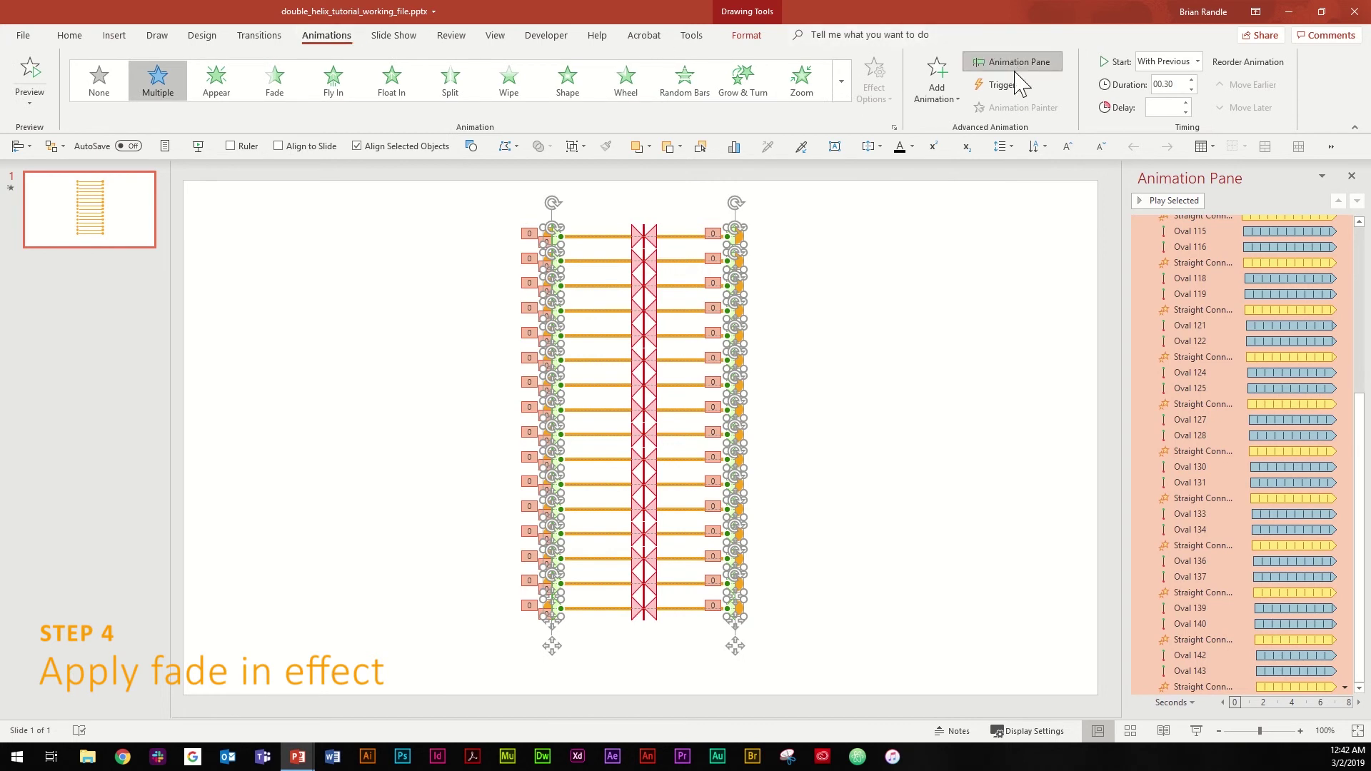
click(936, 91)
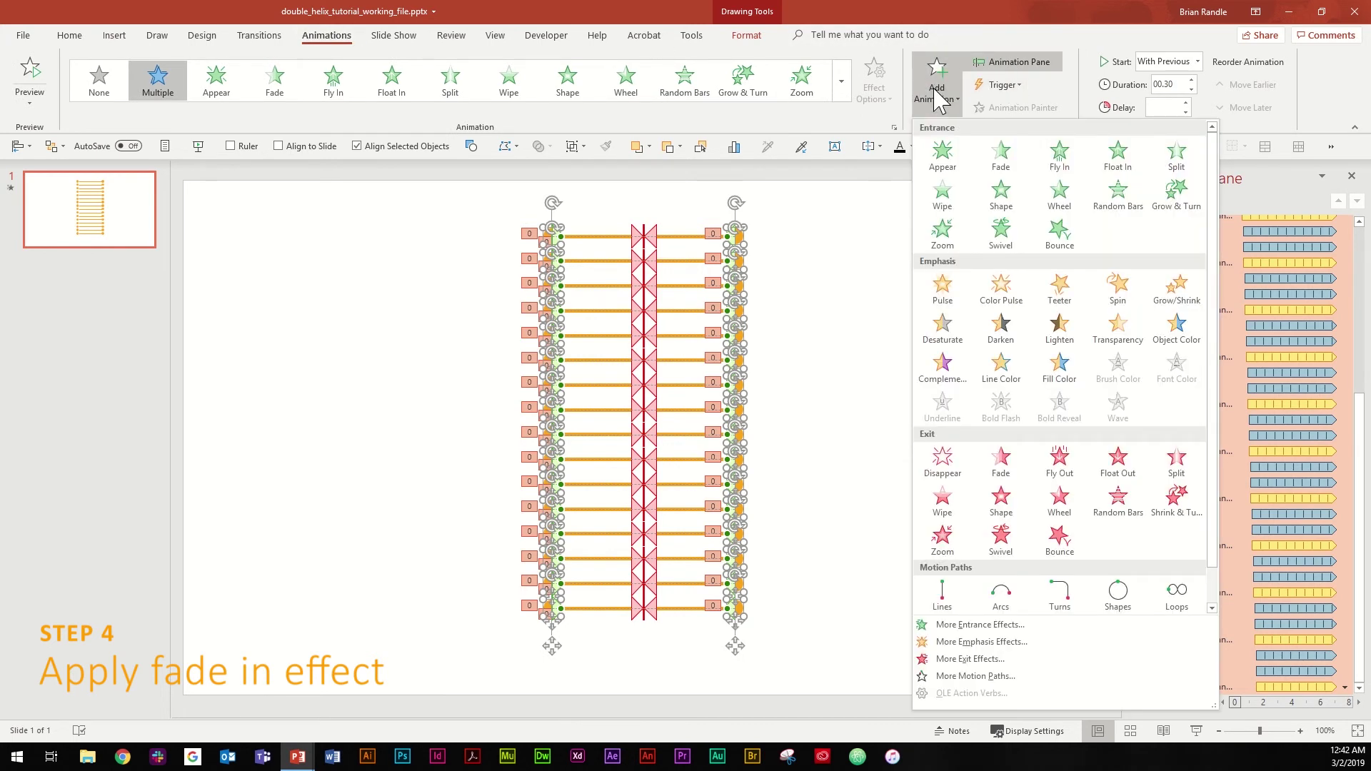
click(1012, 160)
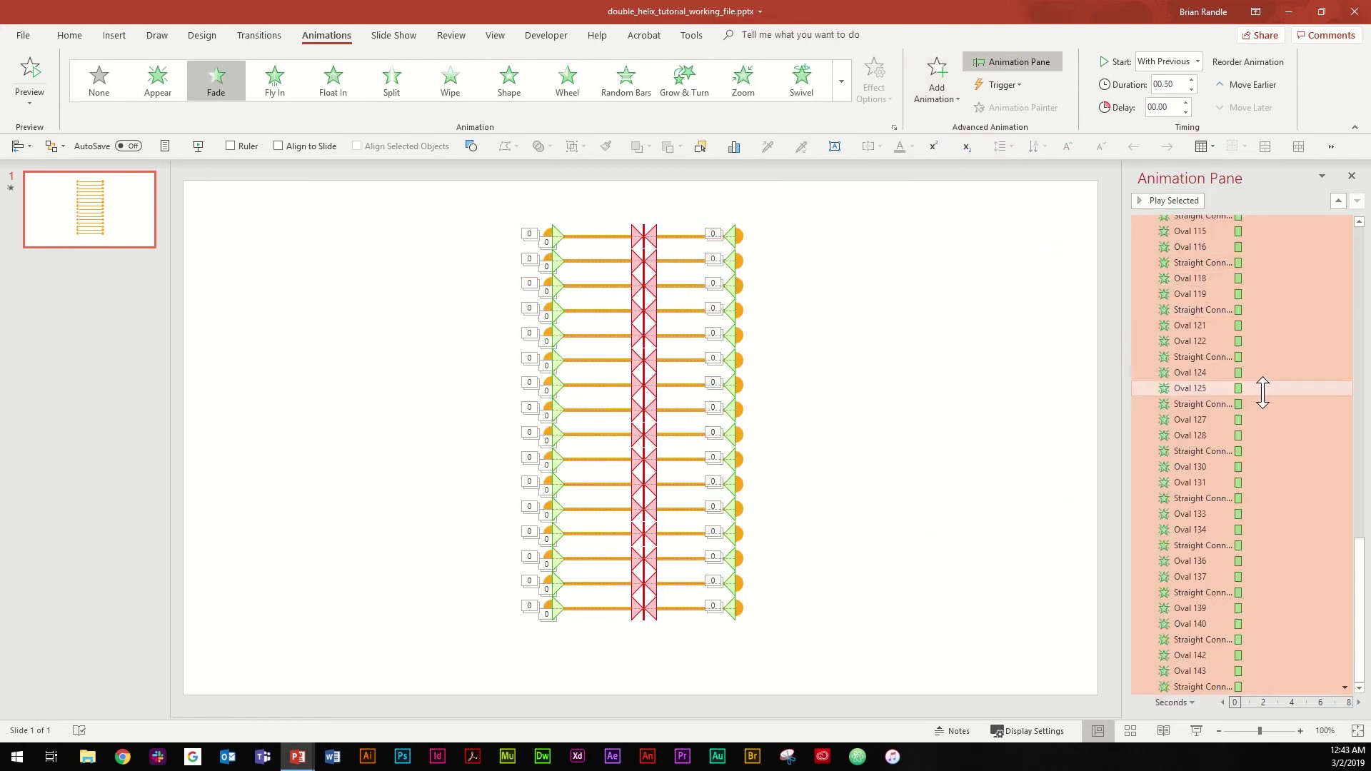
Step: Move the Fade entrances to the top of the Animation Pane with a 1-second delay
scroll(1218, 300, up, 9)
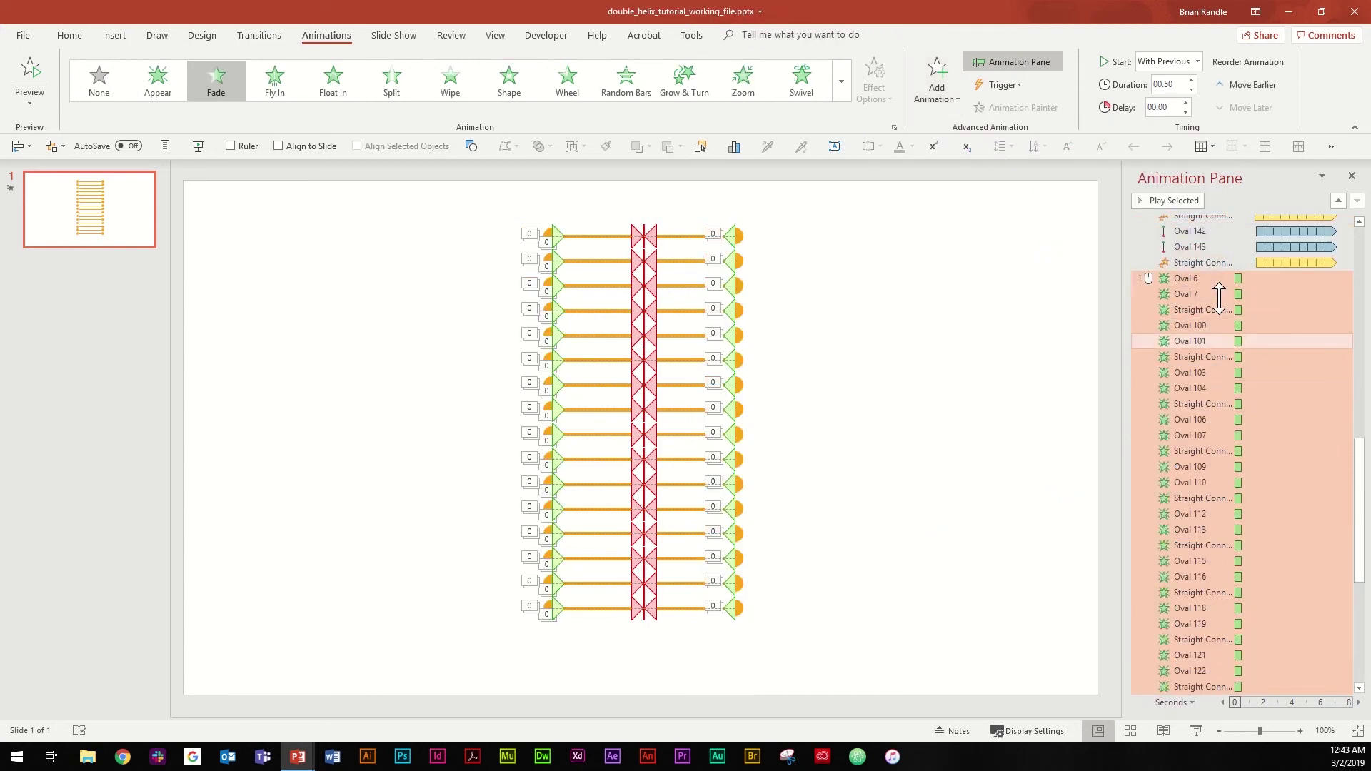
drag(1200, 379, 1205, 224)
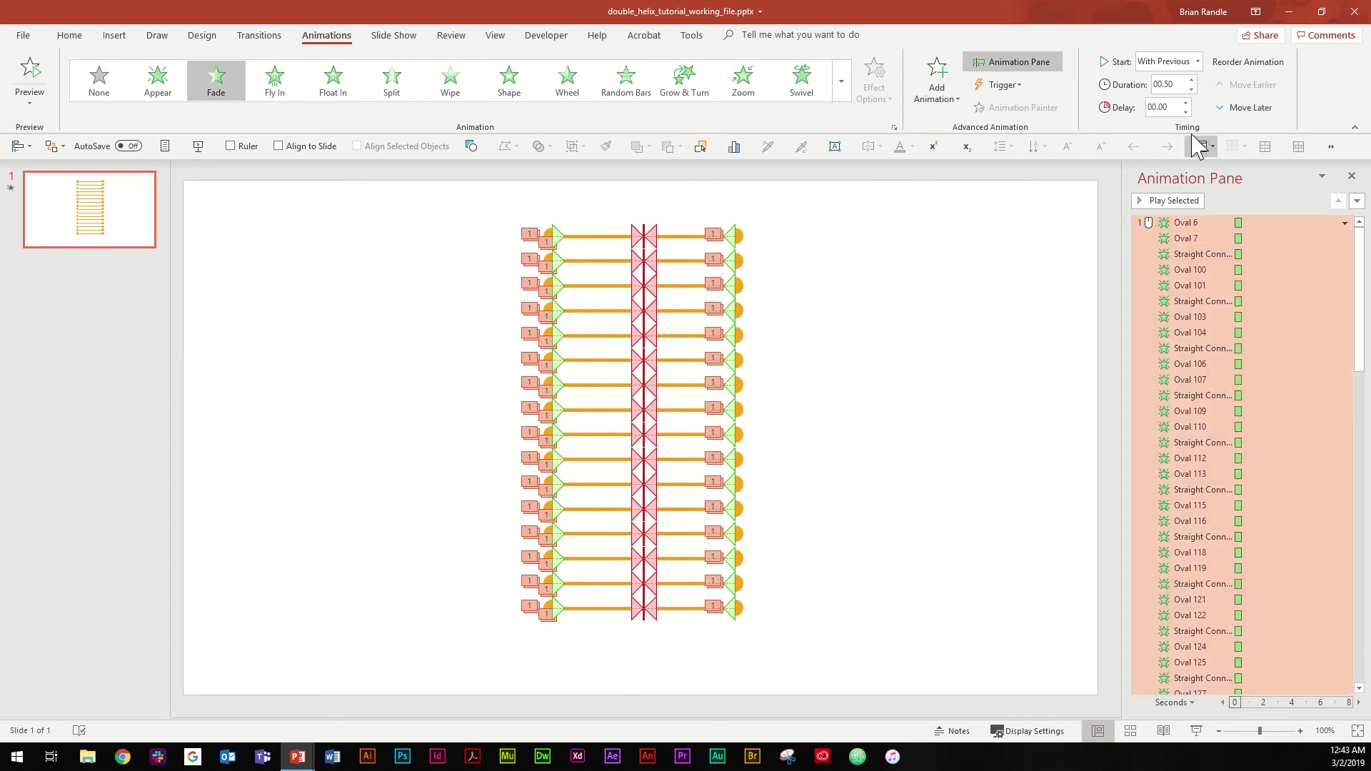
click(1175, 107)
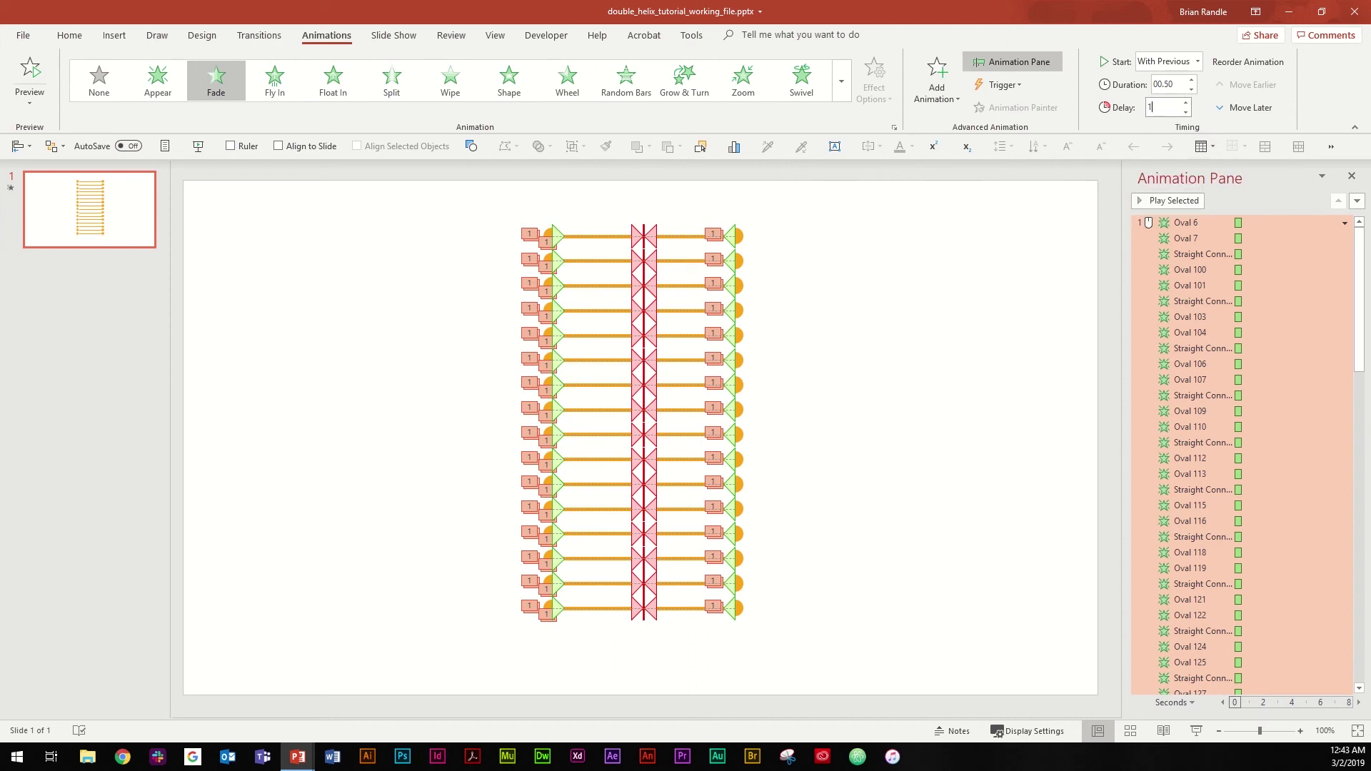
key(Tab)
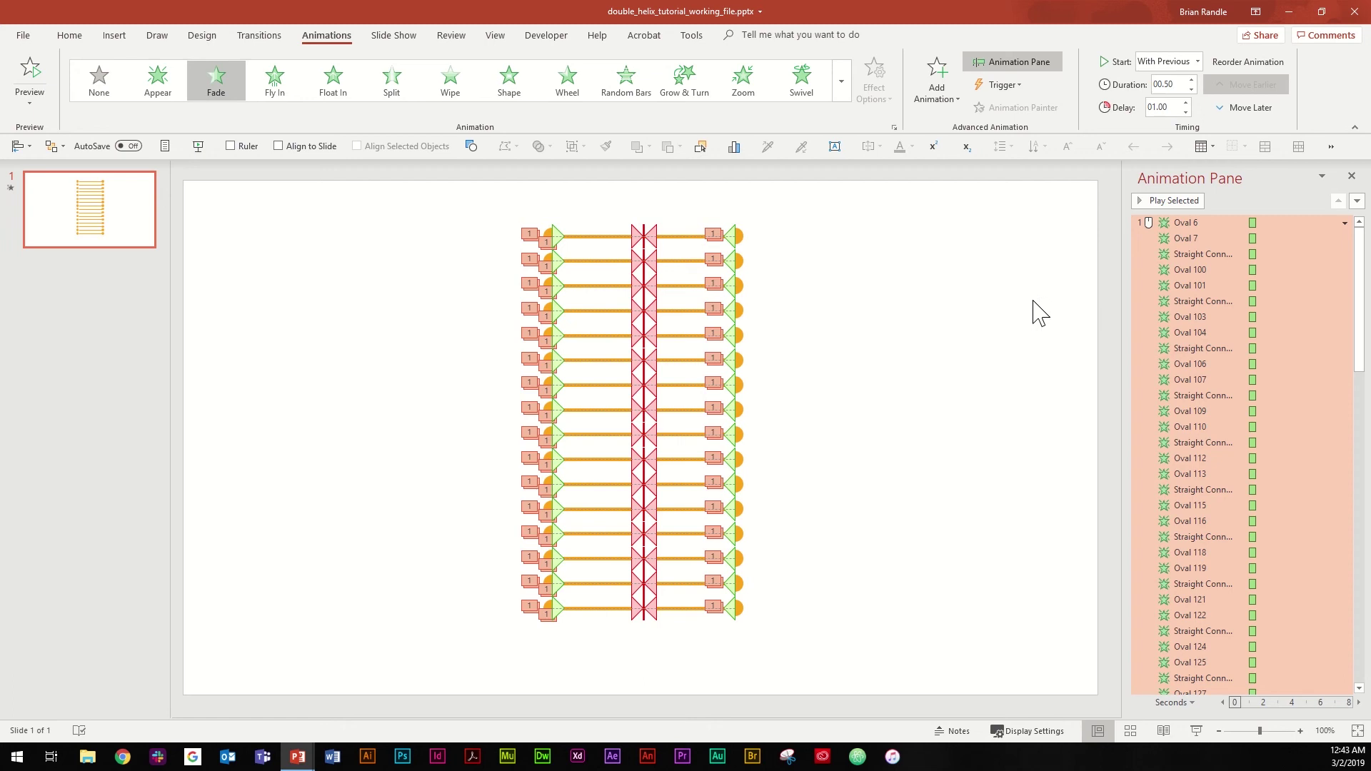